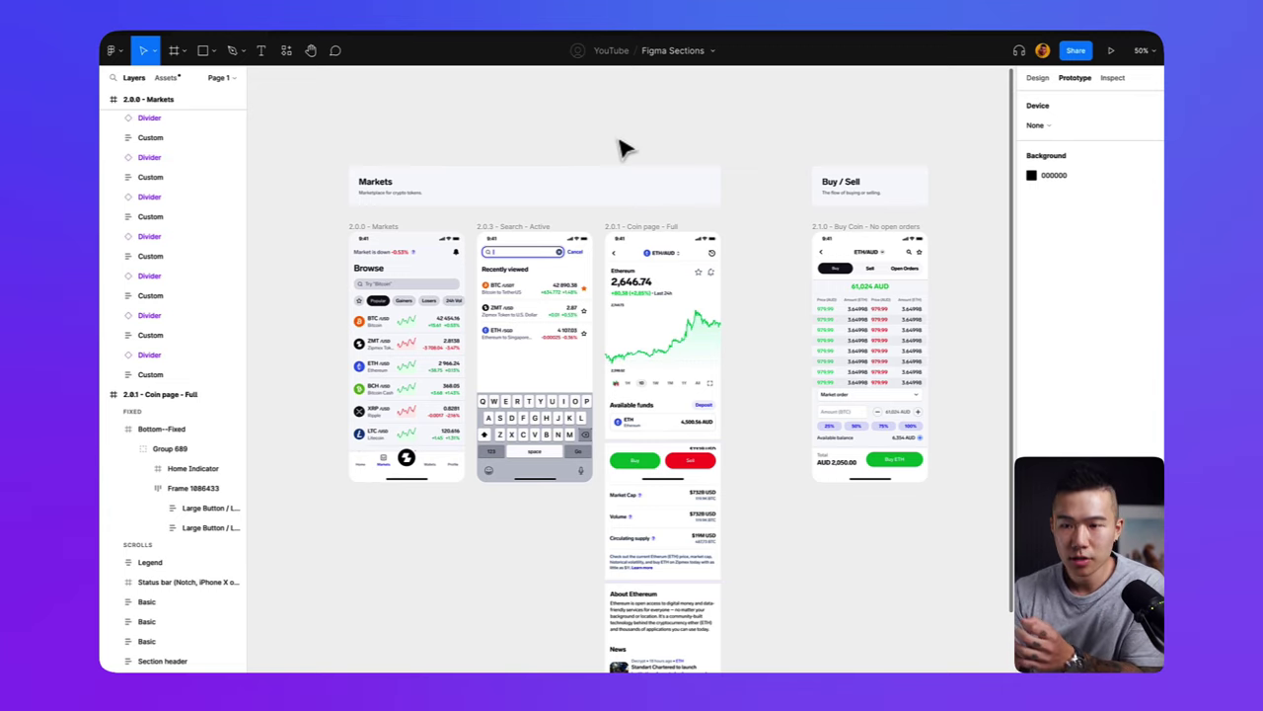
# Step: Zoom the crypto screens to 100% and collapse the layers list to top-level frames
pyautogui.scroll(-1, 600, 175)
pyautogui.hscroll(1, 600, 175)
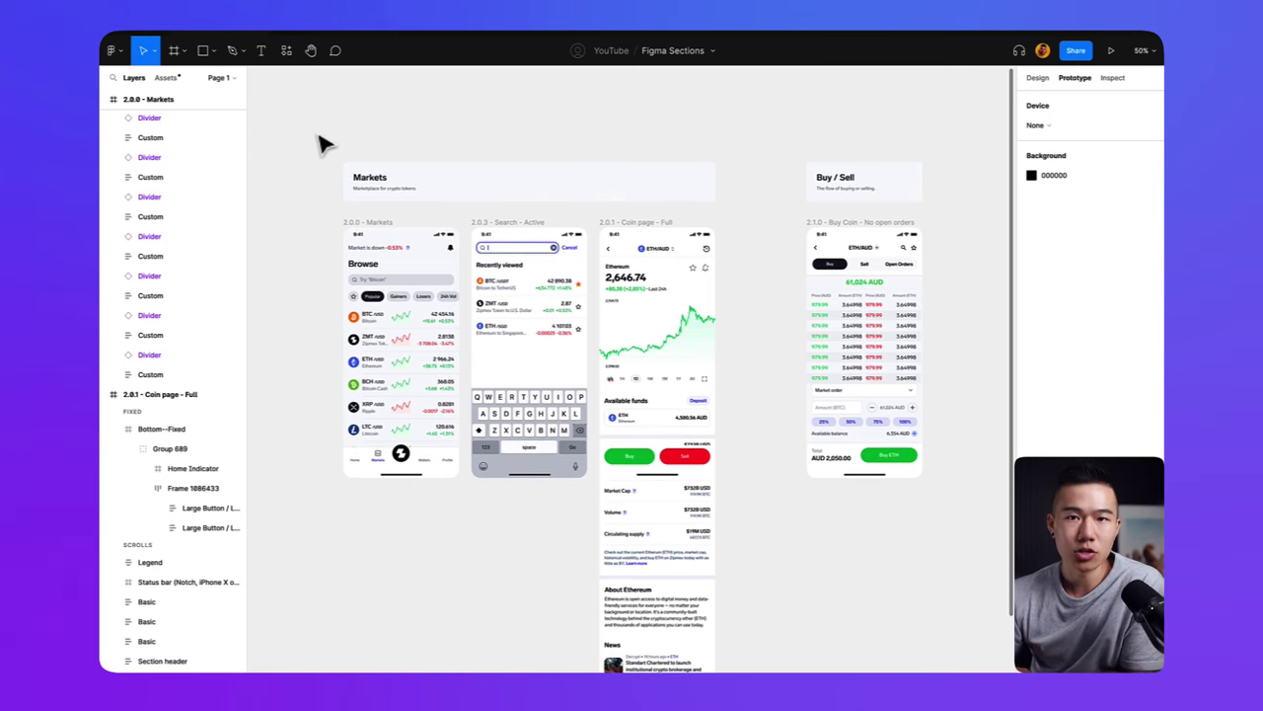
pyautogui.hotkey('shift', '0')
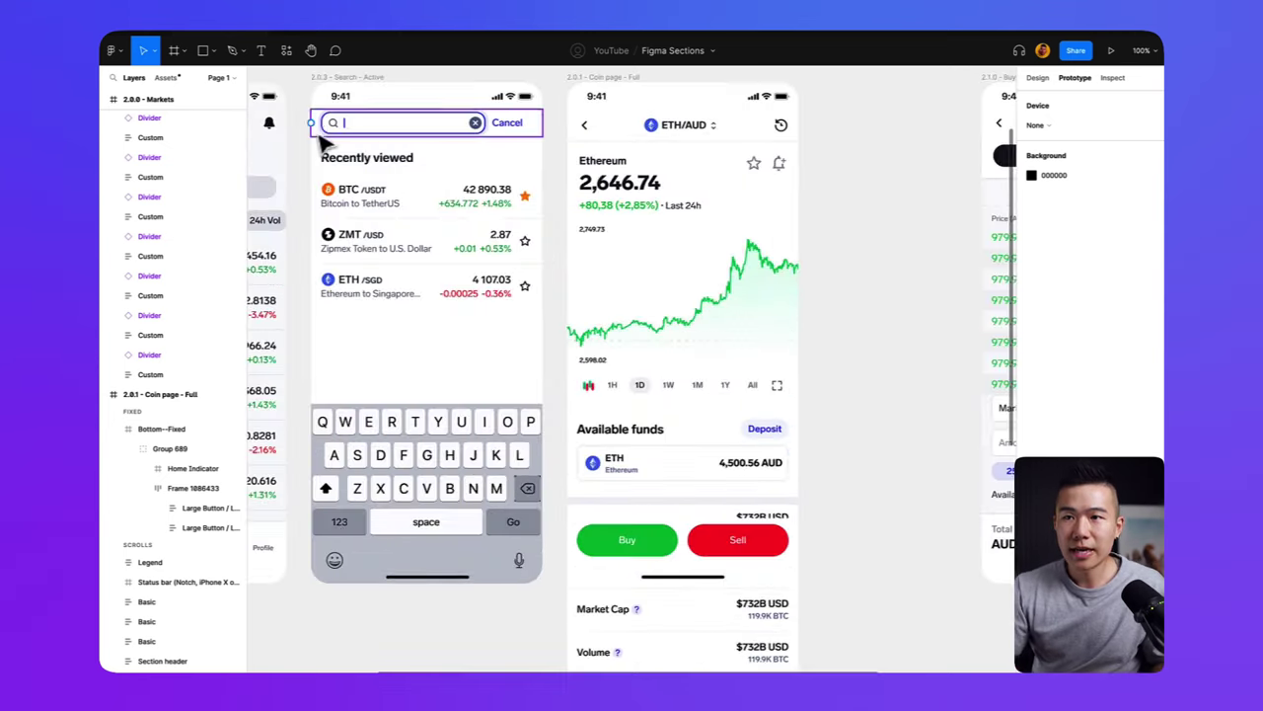
pyautogui.hscroll(-5, 642, 270)
pyautogui.scroll(1, 642, 270)
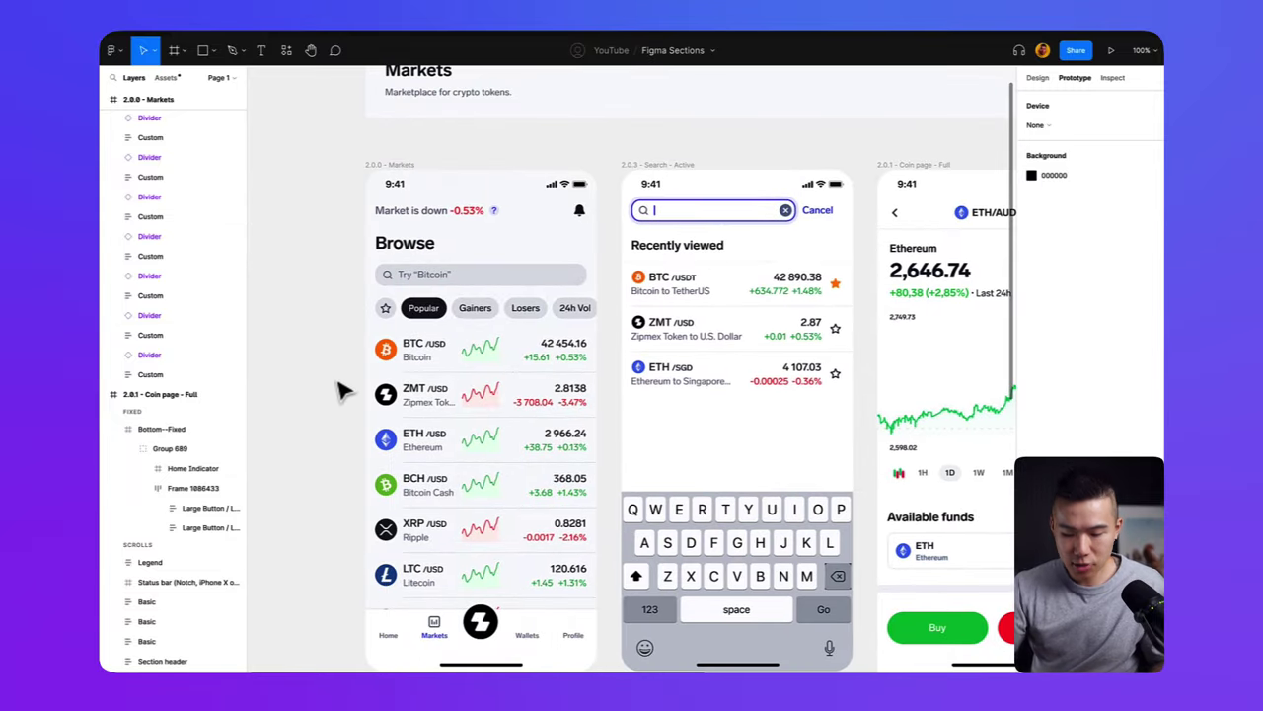
pyautogui.hotkey('alt', 'l')
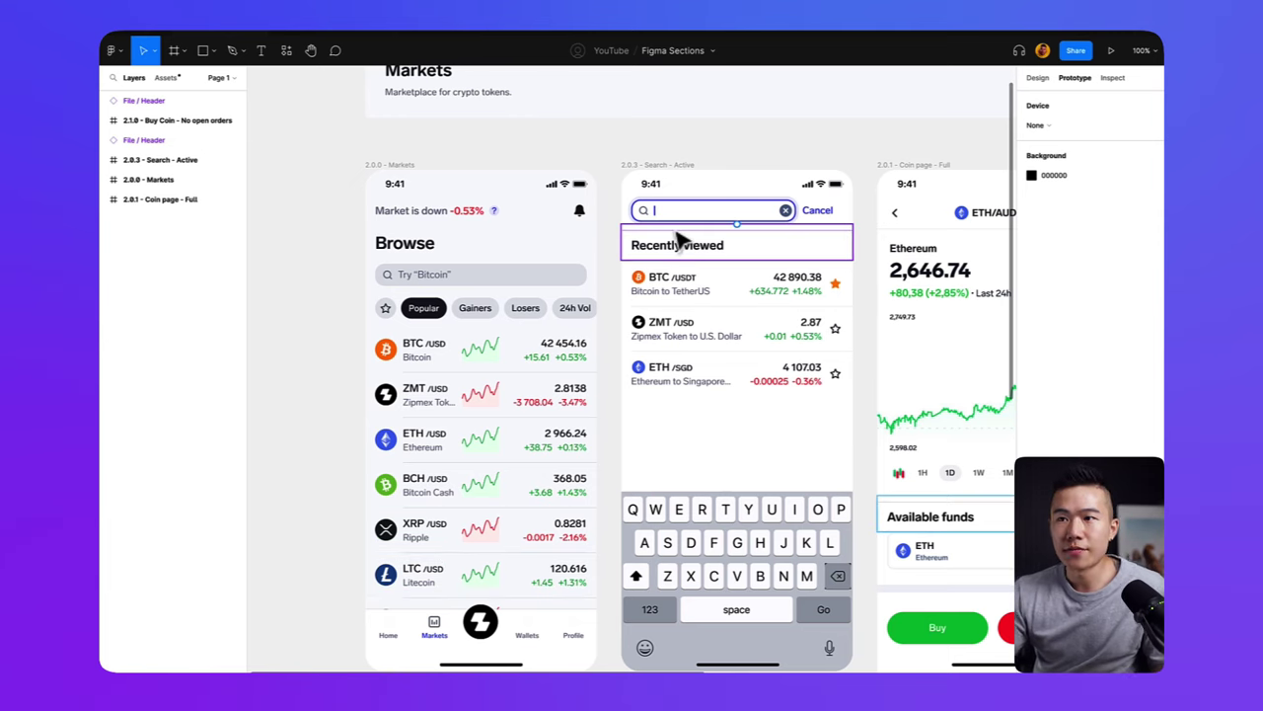
# Step: Pan across the Markets and Buy / Sell screens, zooming out and back to 100%
pyautogui.hscroll(5, 763, 241)
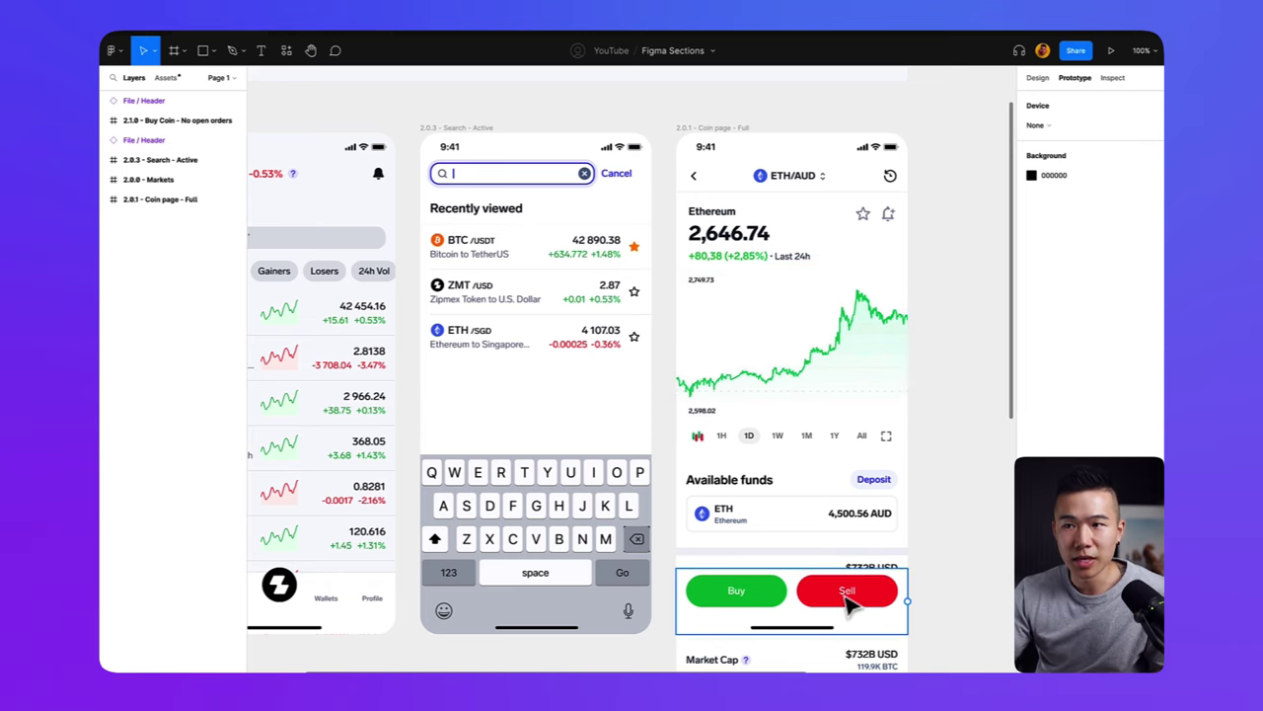
pyautogui.press('-')
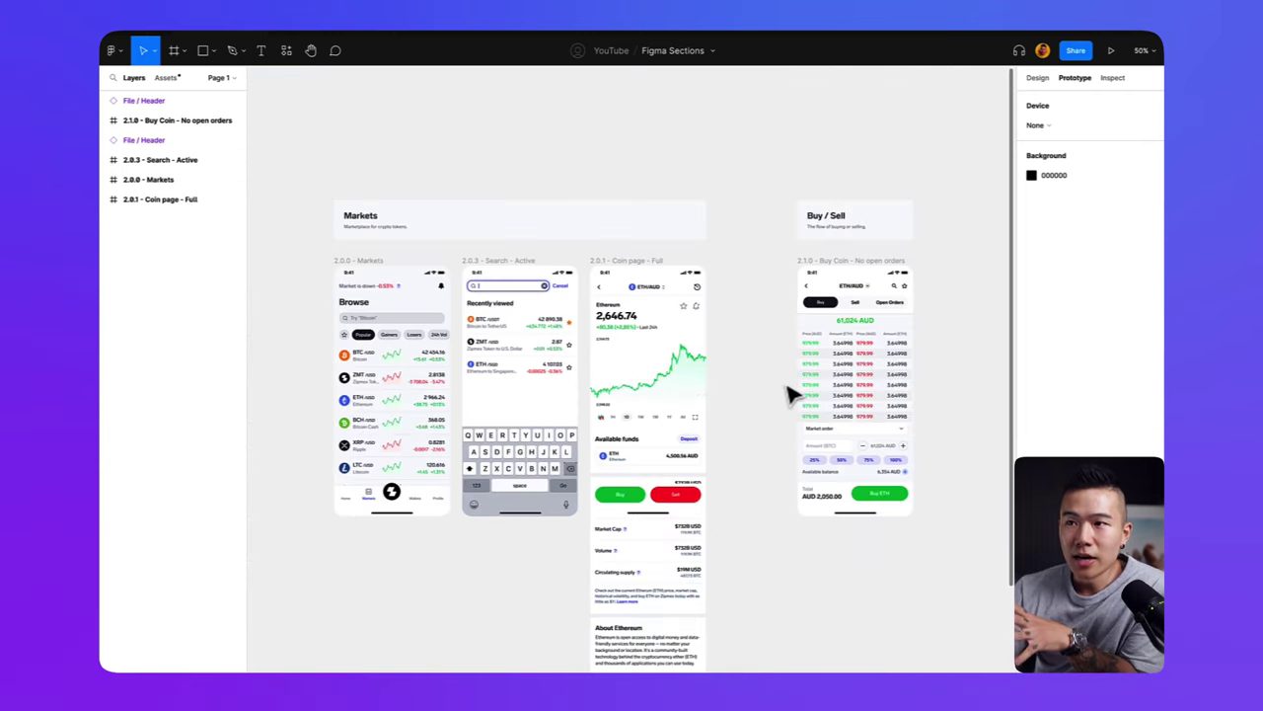
pyautogui.press('+')
pyautogui.moveTo(809, 251); pyautogui.dragTo(538, 255)
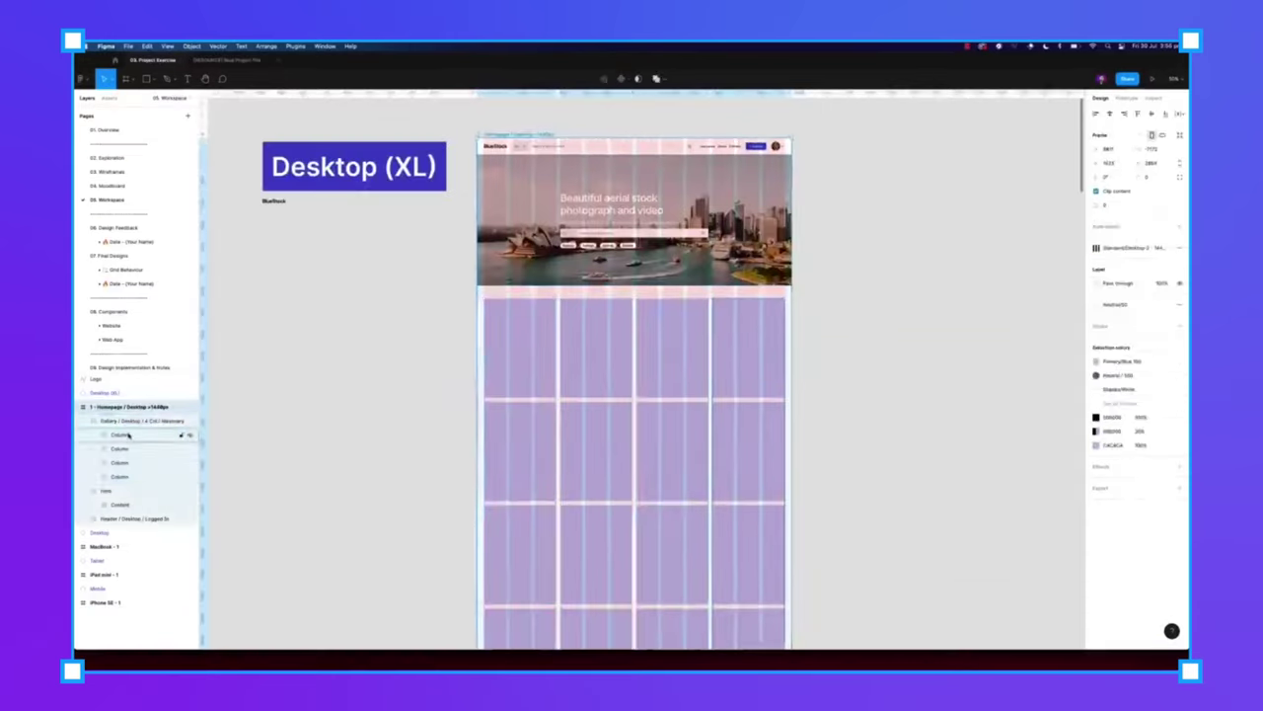
# Step: Paste the Search component into the BlueStock header auto layout, right after the logo
pyautogui.scroll(-3, 680, 440)
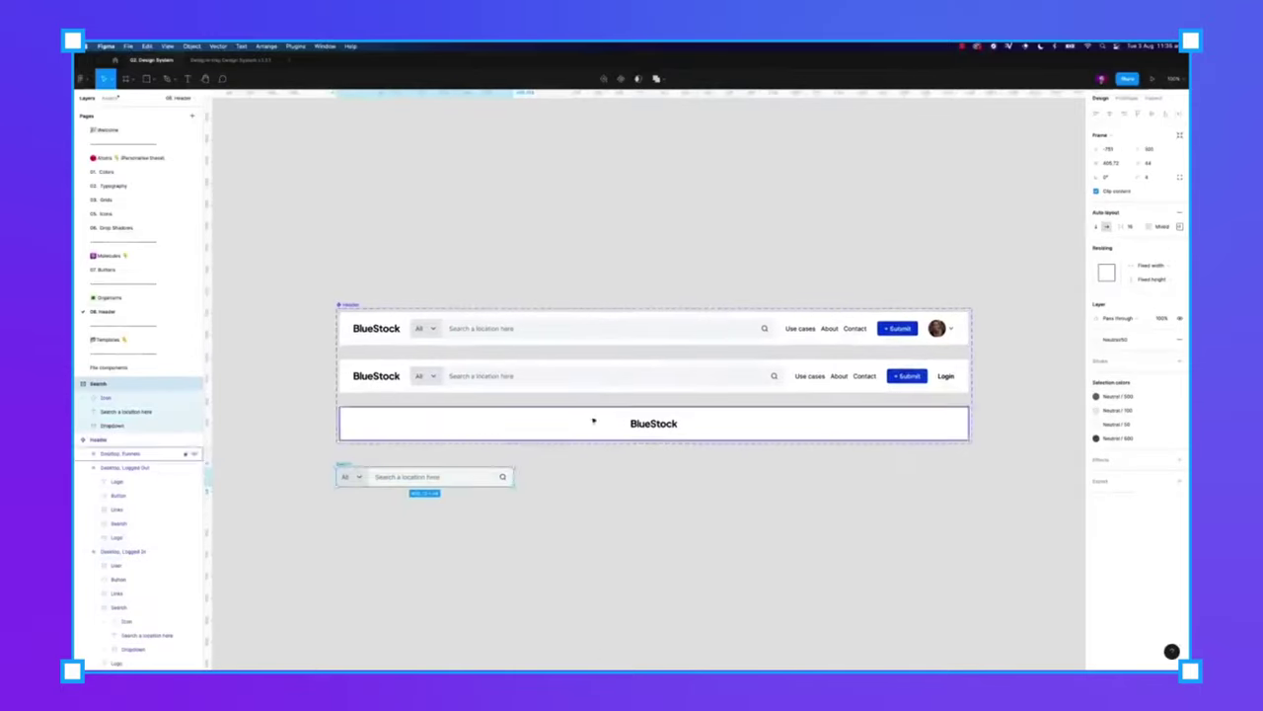
pyautogui.hotkey('ctrl', 'v')
pyautogui.moveTo(703, 336); pyautogui.dragTo(464, 328)
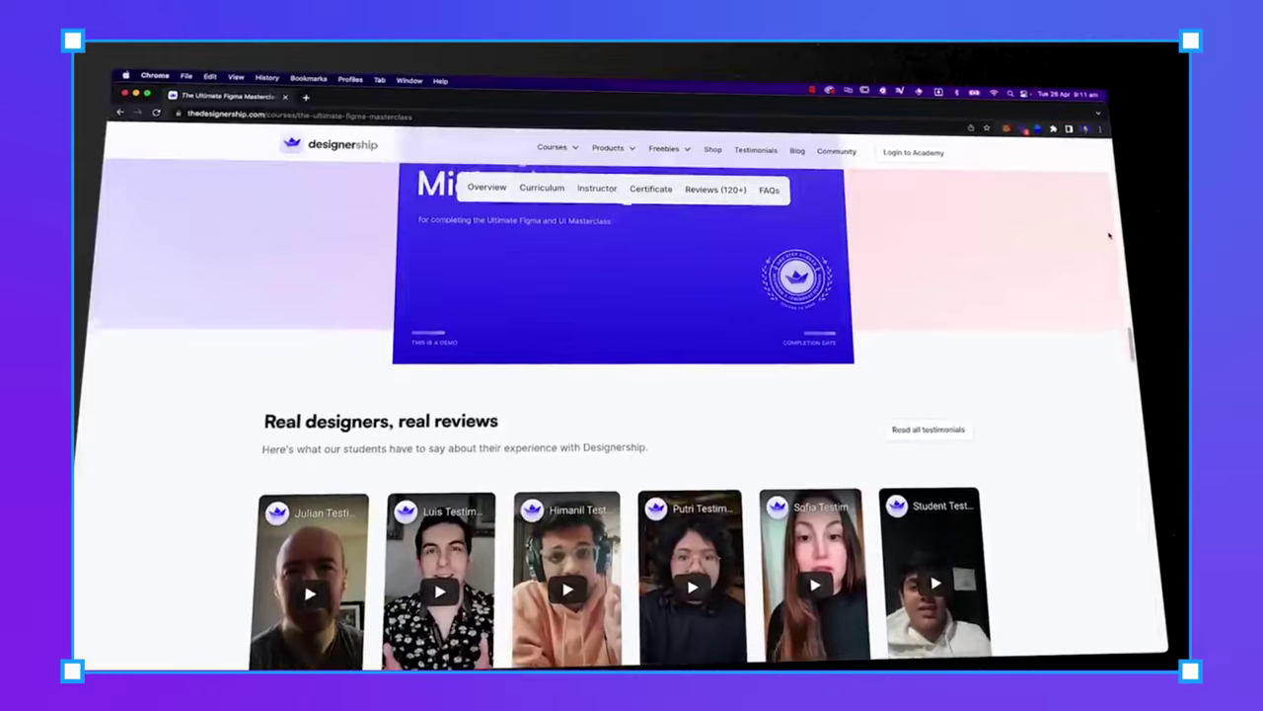
# Step: Scroll the Designership Figma masterclass page down to the written student review cards
pyautogui.scroll(-5, 1109, 235)
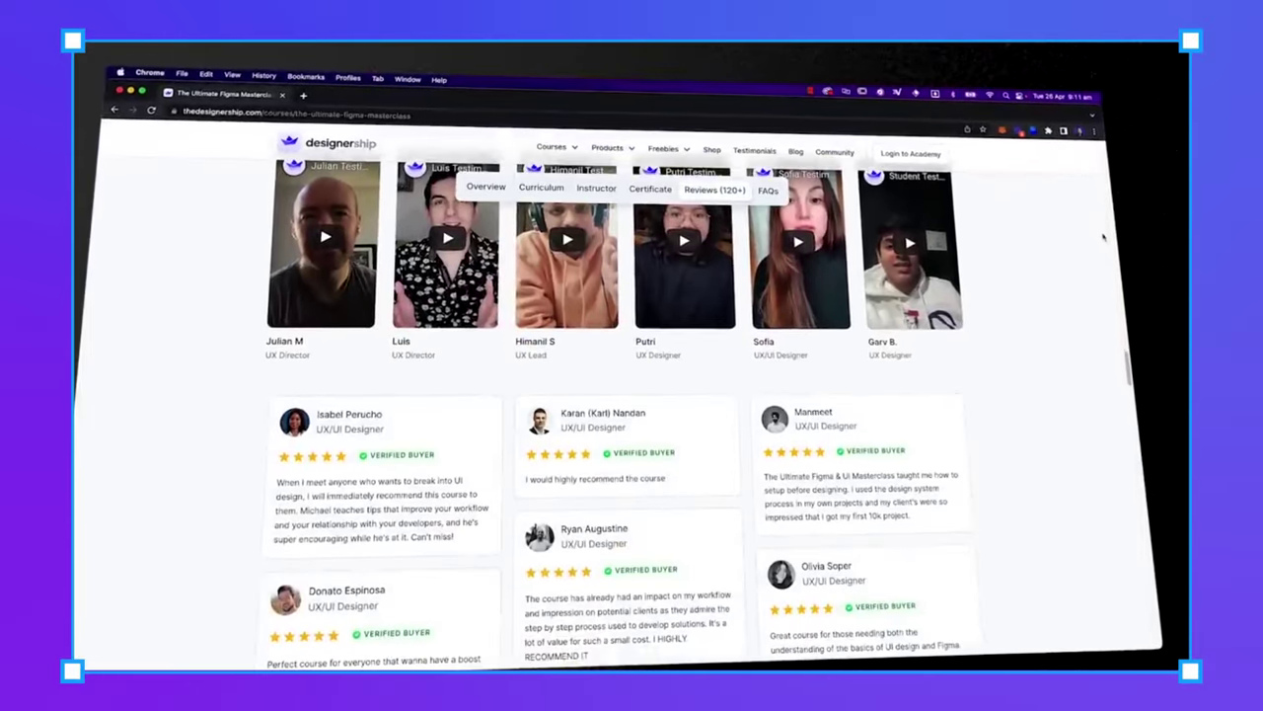
pyautogui.scroll(-5, 1102, 237)
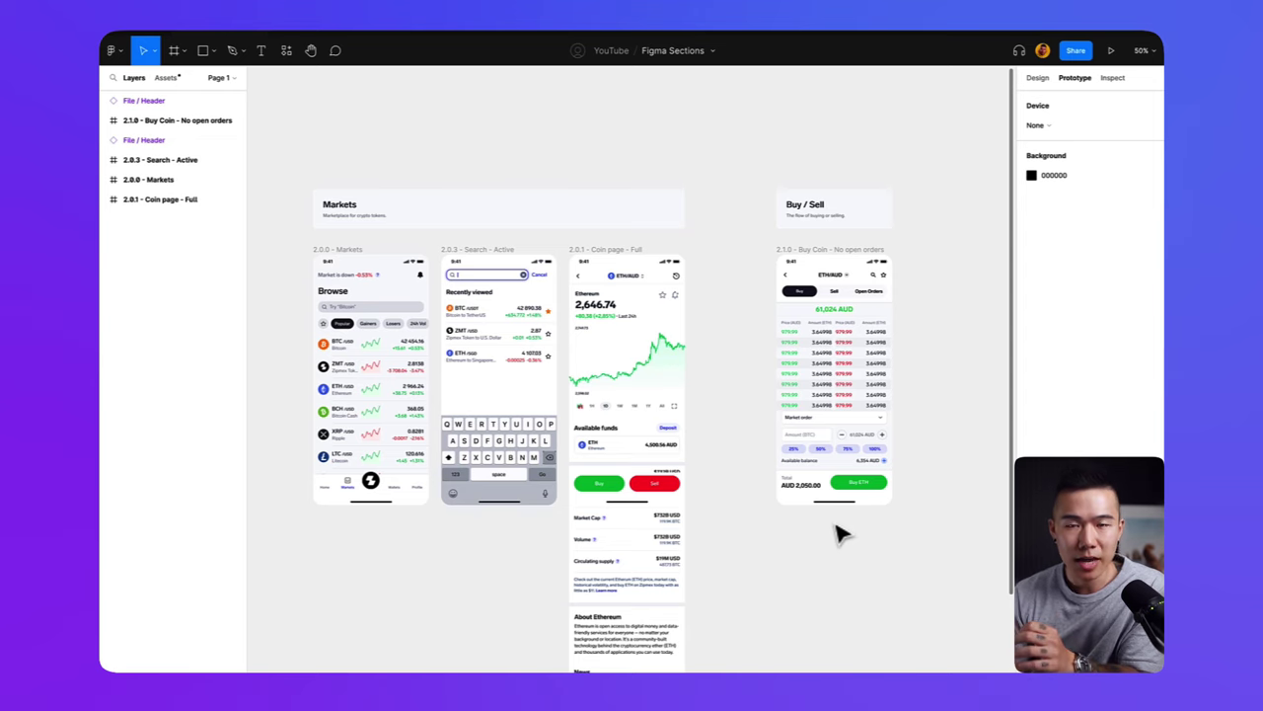
# Step: Select the Buy/Sell button group, then the ETH row on the 2.0.0 - Markets frame
pyautogui.click(606, 492)
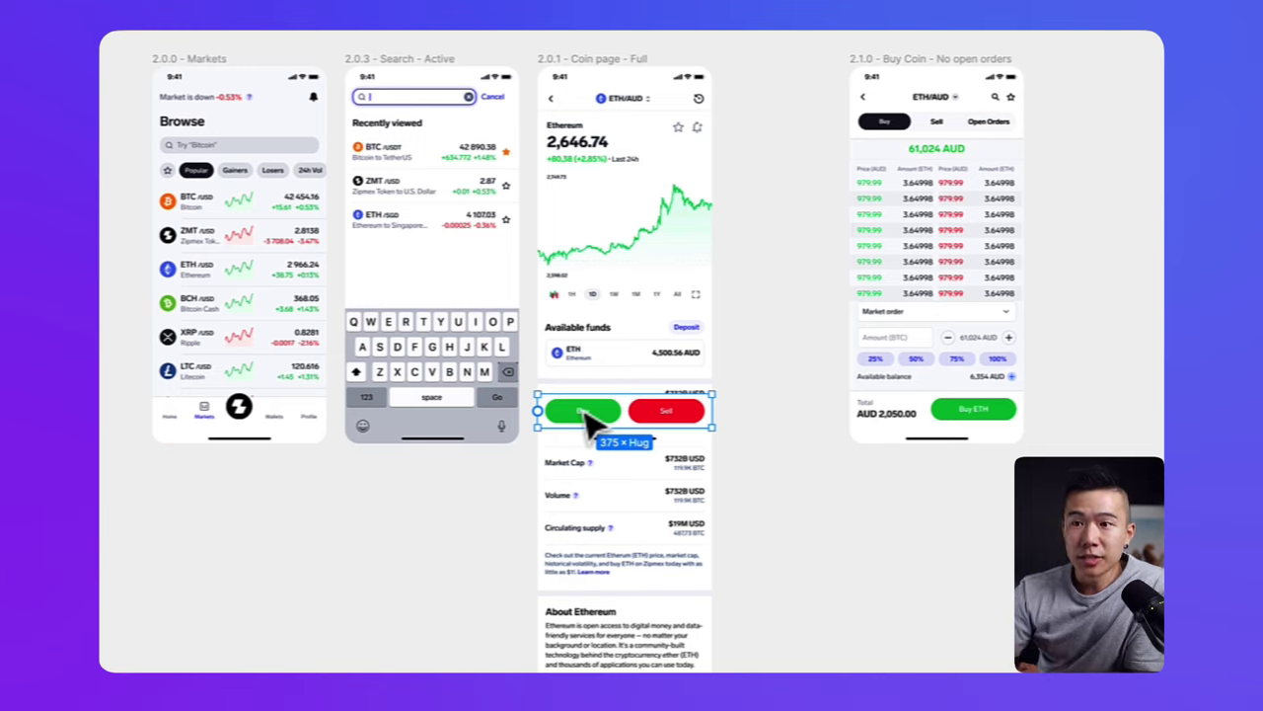
pyautogui.click(308, 280)
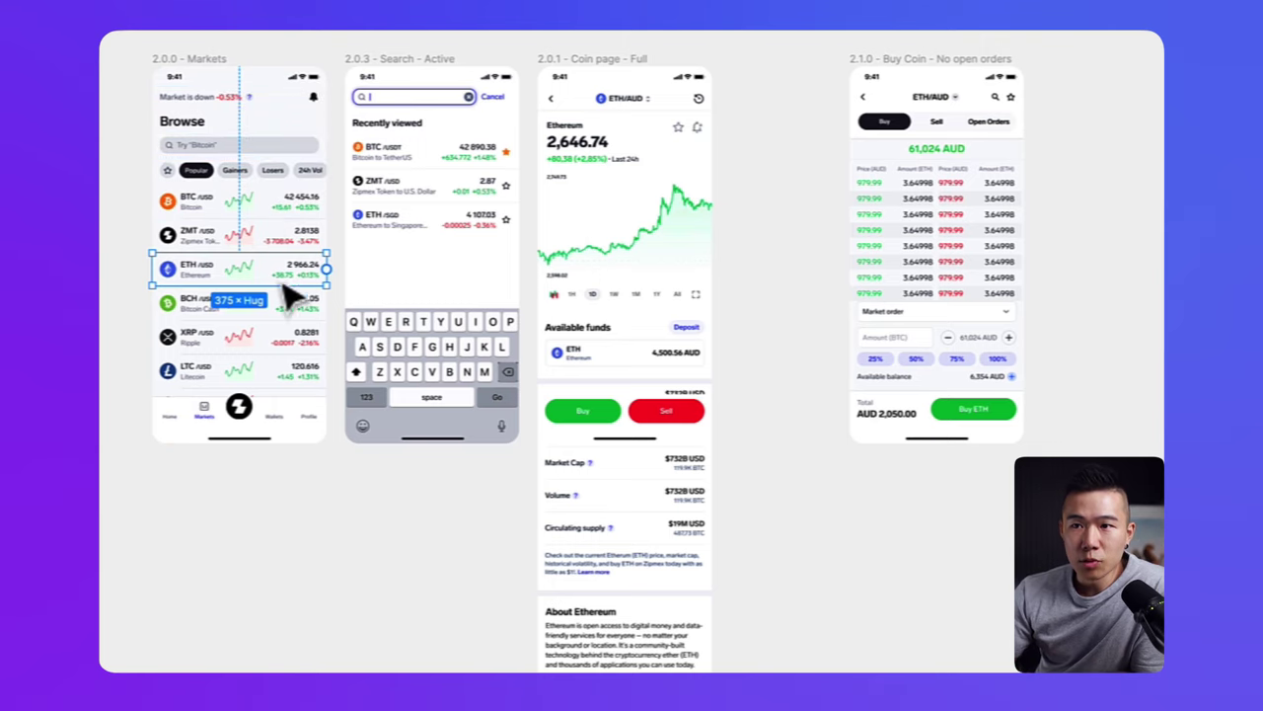
# Step: Link the ETH row to 2.1.0 Buy Coin with an On drag trigger
pyautogui.moveTo(326, 268); pyautogui.dragTo(860, 290)
pyautogui.click(1037, 96)
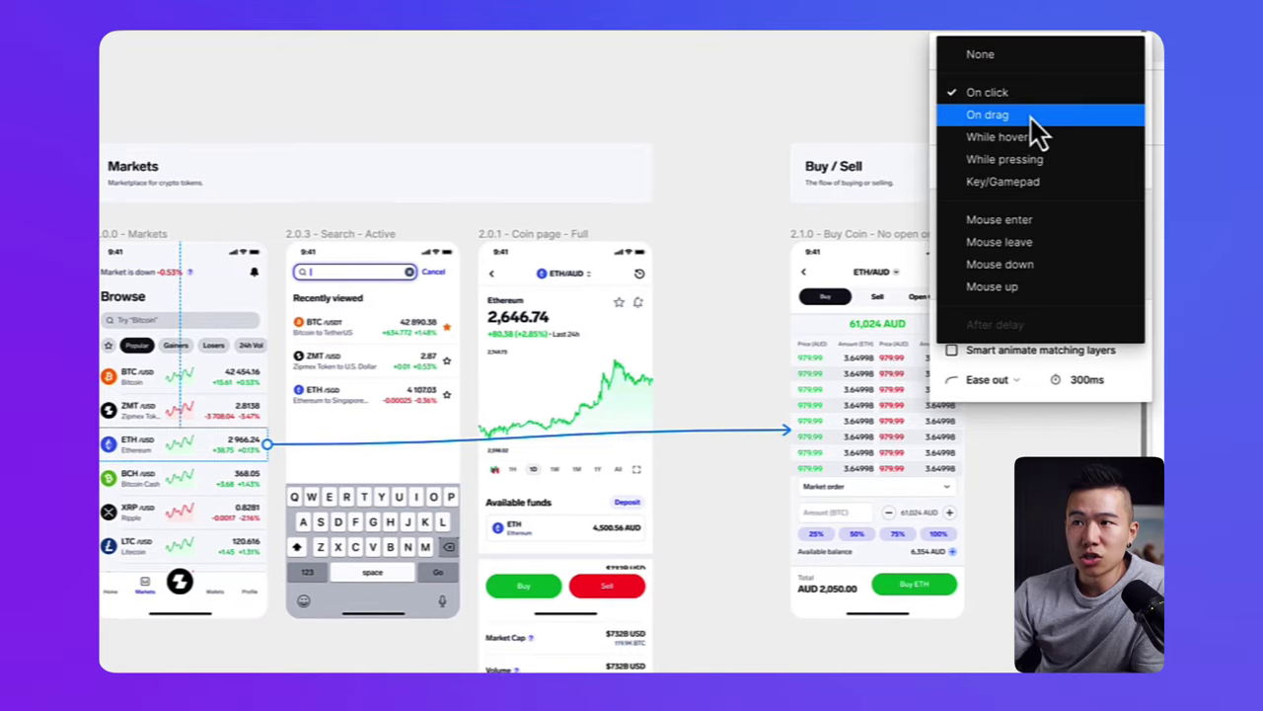
pyautogui.click(1031, 115)
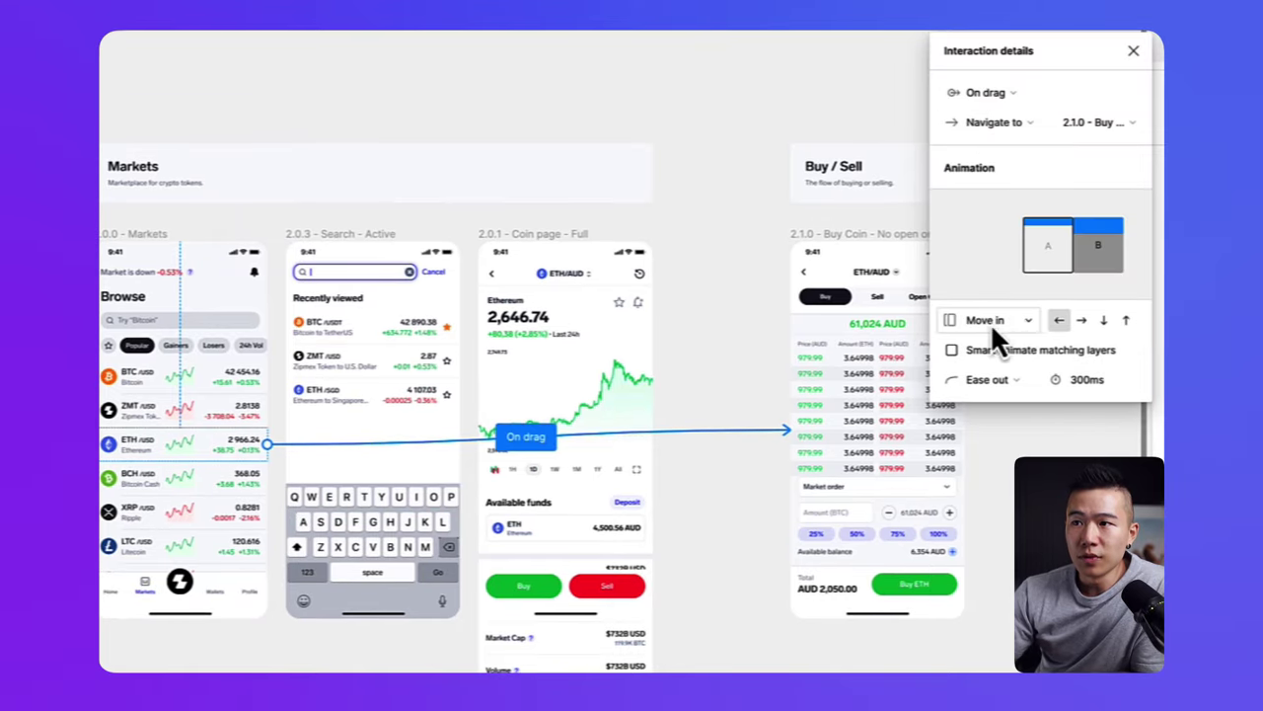
# Step: Link the coin page's Buy button to 2.1.0 Buy Coin, then select the 2.0.0 - Markets screen
pyautogui.click(562, 590)
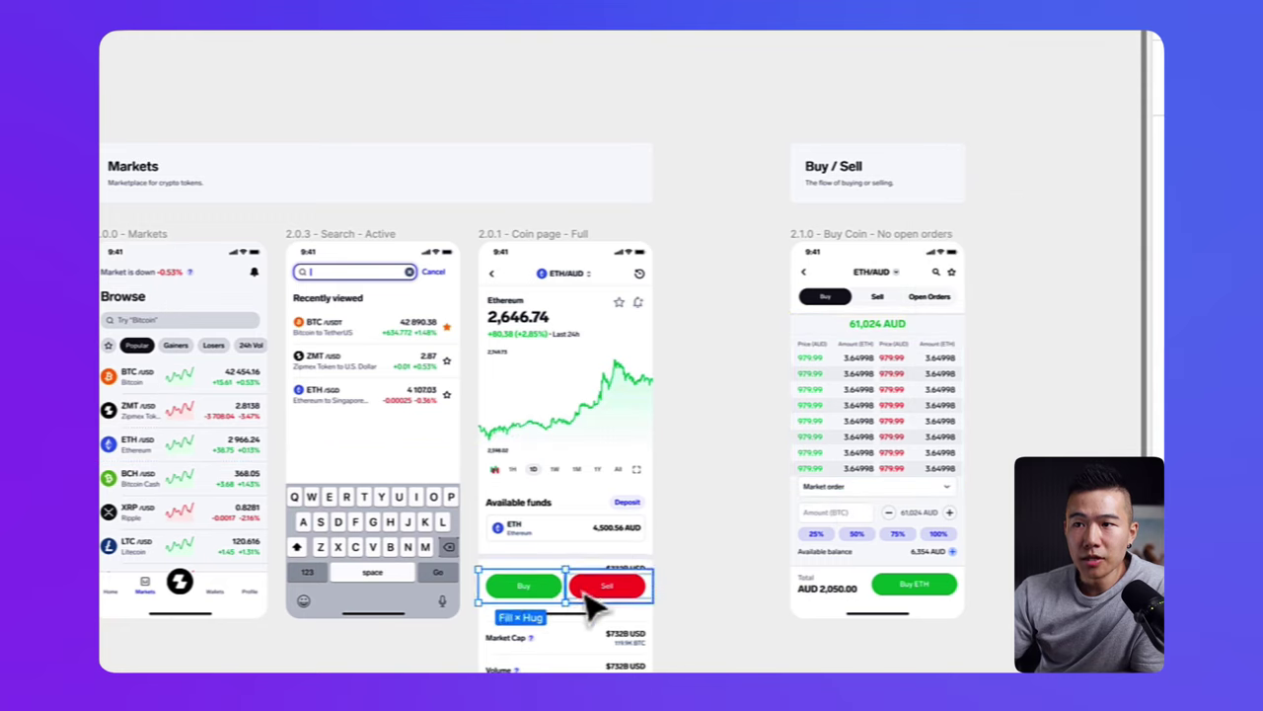
pyautogui.moveTo(565, 586); pyautogui.dragTo(828, 474)
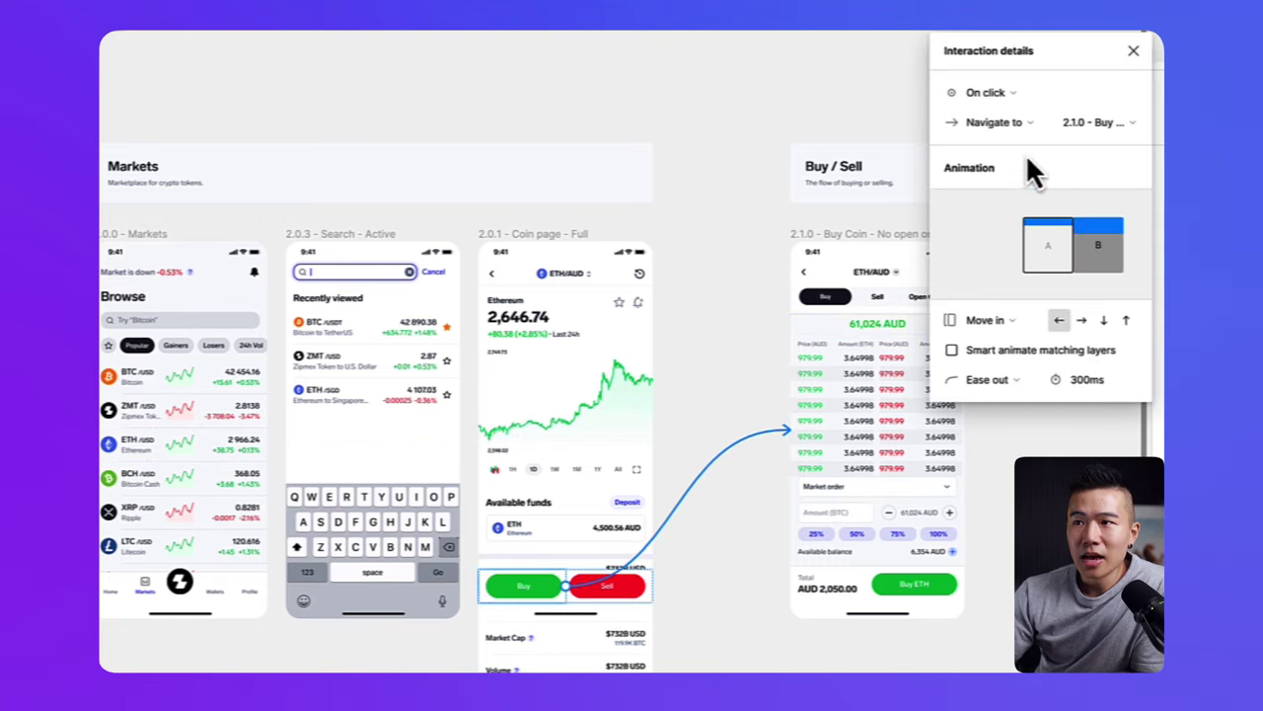
pyautogui.click(1019, 93)
pyautogui.click(1026, 115)
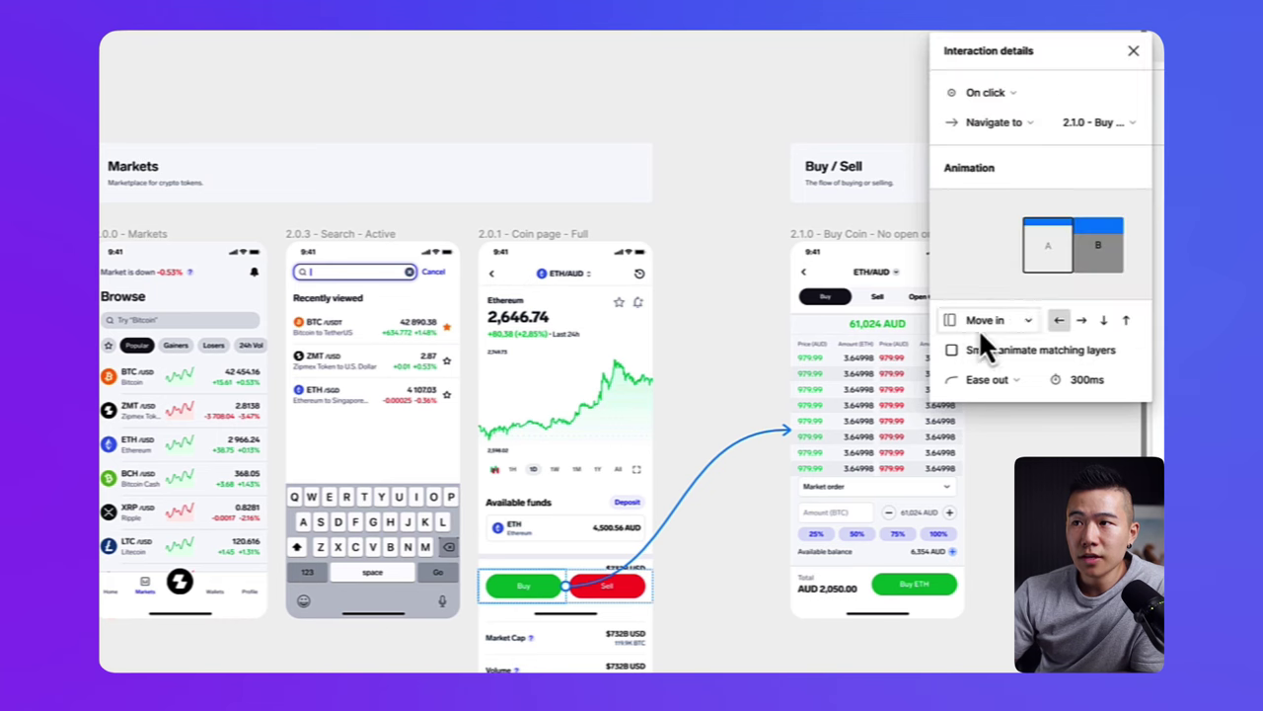
pyautogui.click(1135, 53)
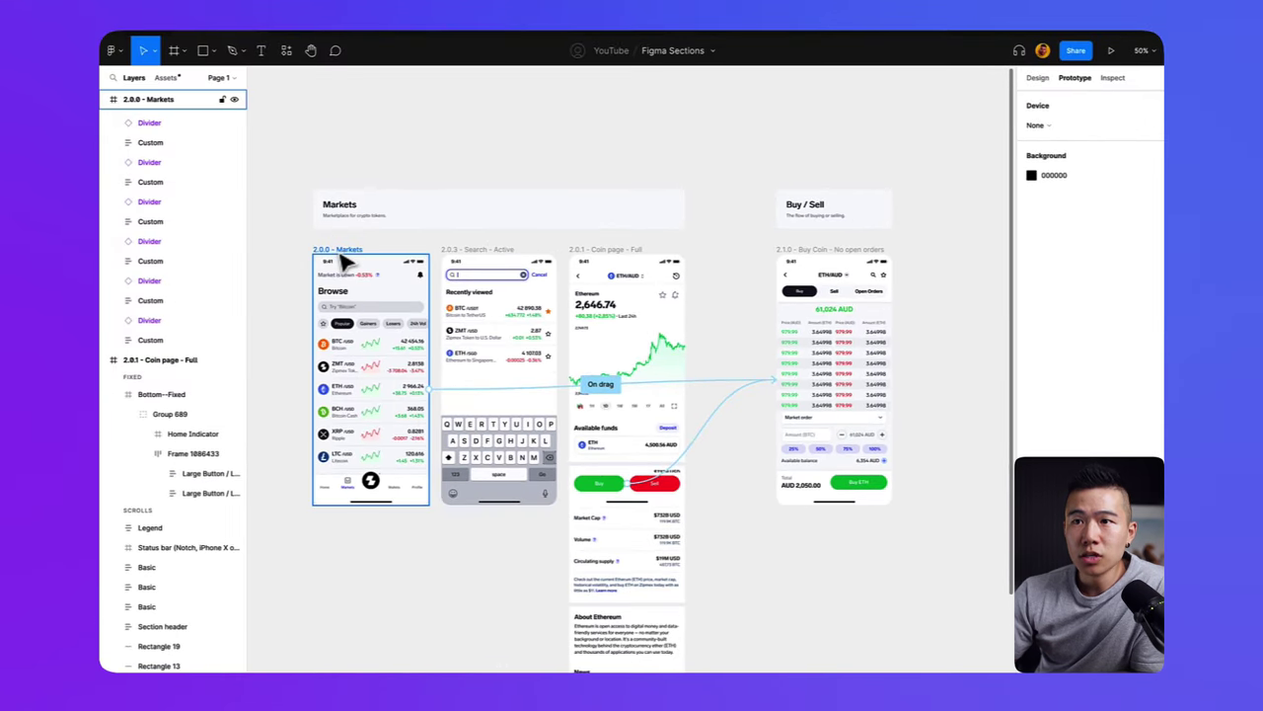
pyautogui.click(255, 244)
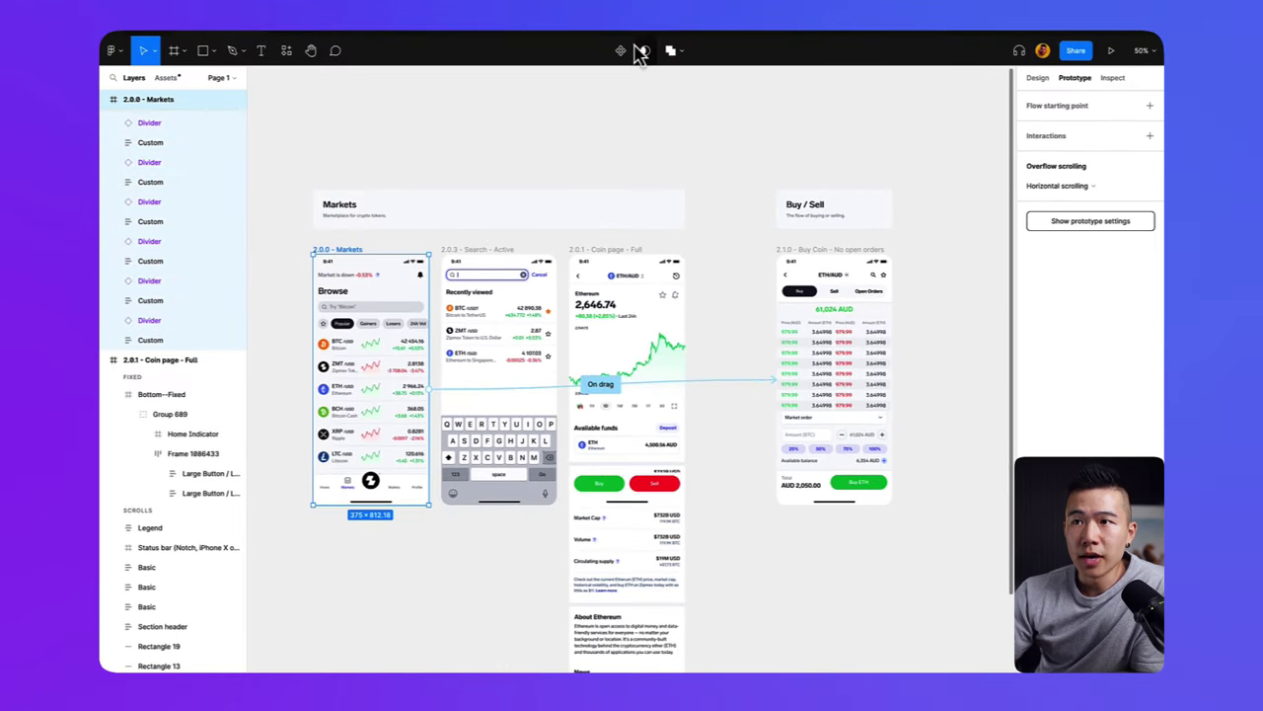
# Step: Preview the prototype from Markets and test the ETH row's link to the buy screen
pyautogui.click(1110, 50)
pyautogui.click(715, 378)
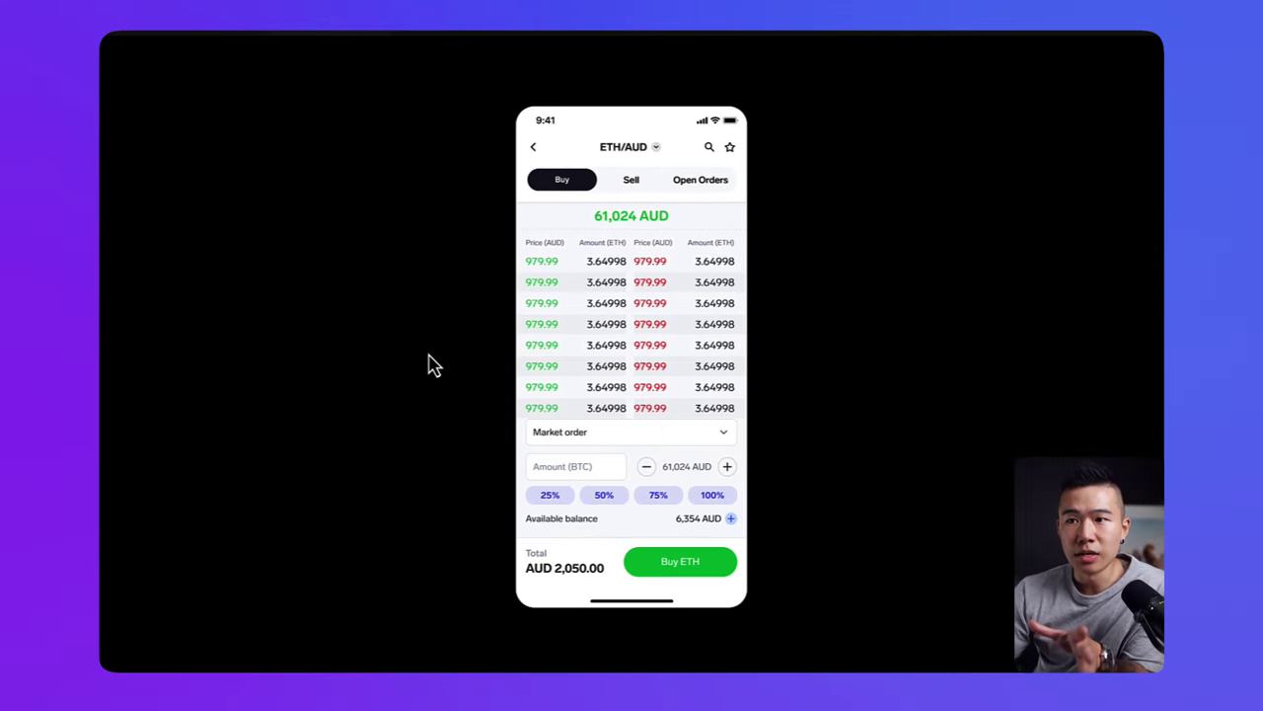
pyautogui.press('Escape')
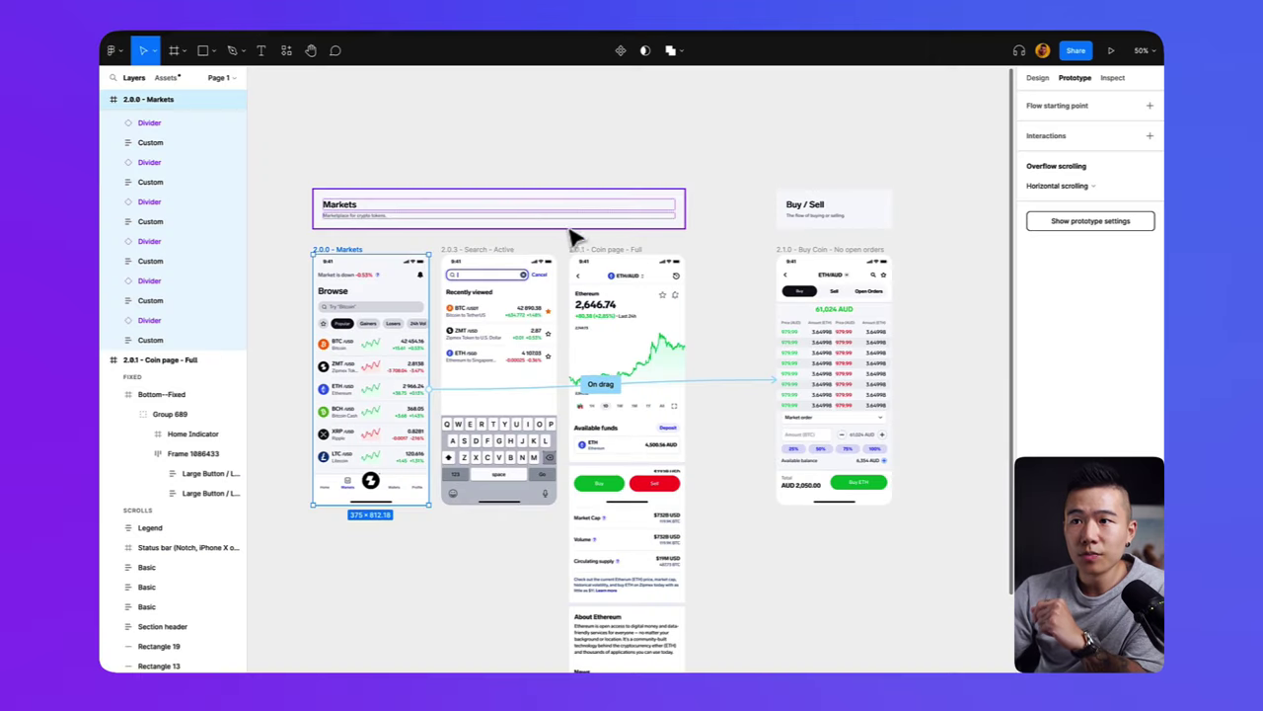
# Step: Preview from 2.0.1 - Coin page - Full and test Buy reaching the ETH/AUD buy screen
pyautogui.click(602, 250)
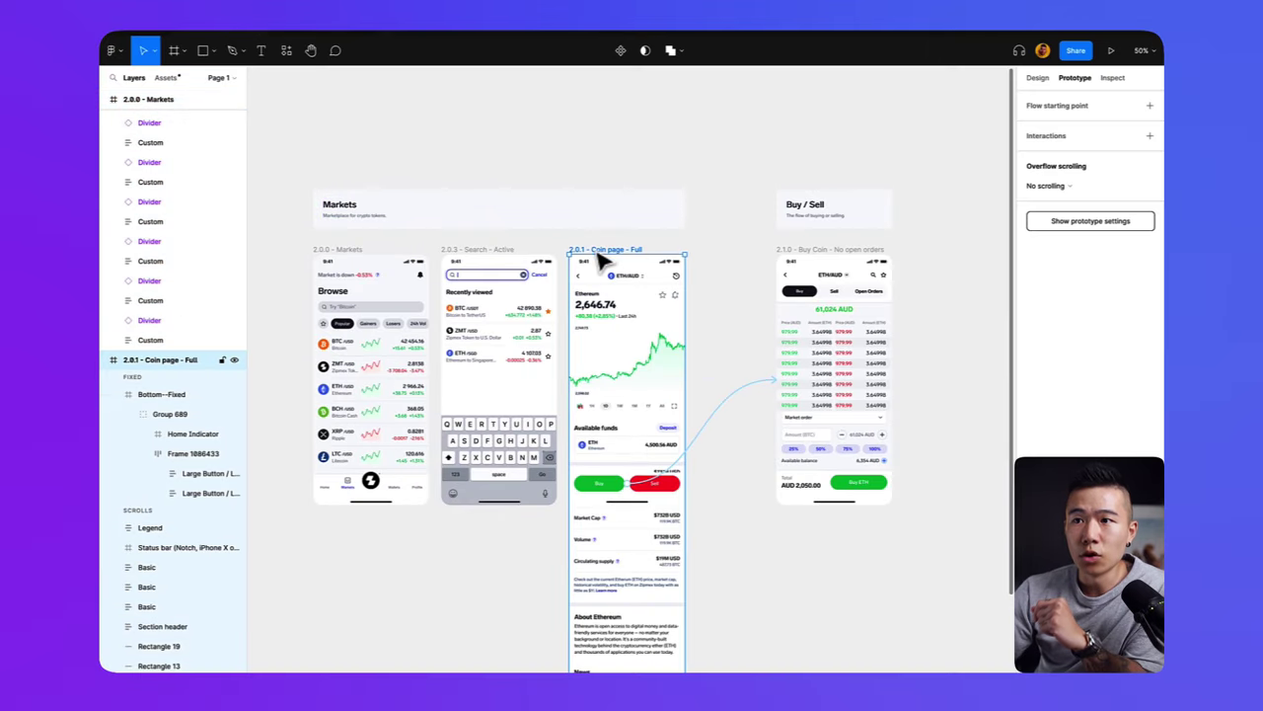
pyautogui.click(1110, 51)
pyautogui.click(573, 496)
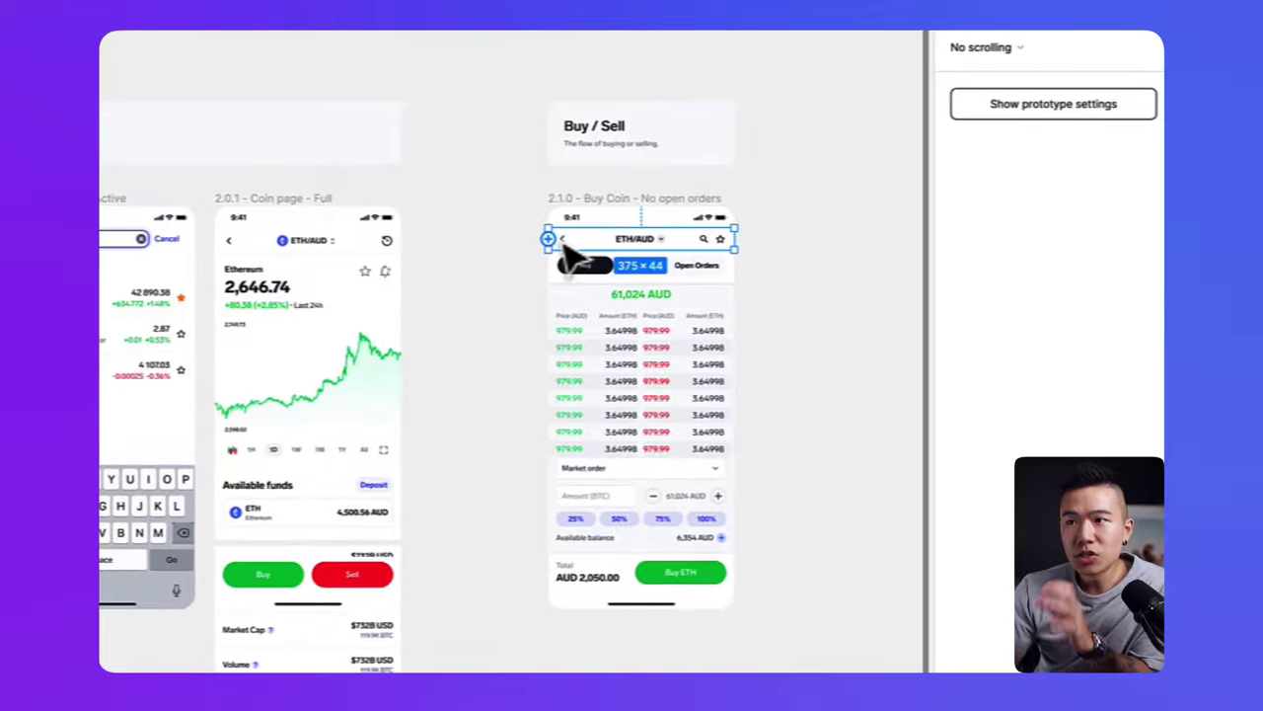
# Step: Link the Buy Coin header's back arrow to 2.0.1 Coin page and test it in preview
pyautogui.doubleClick(564, 245)
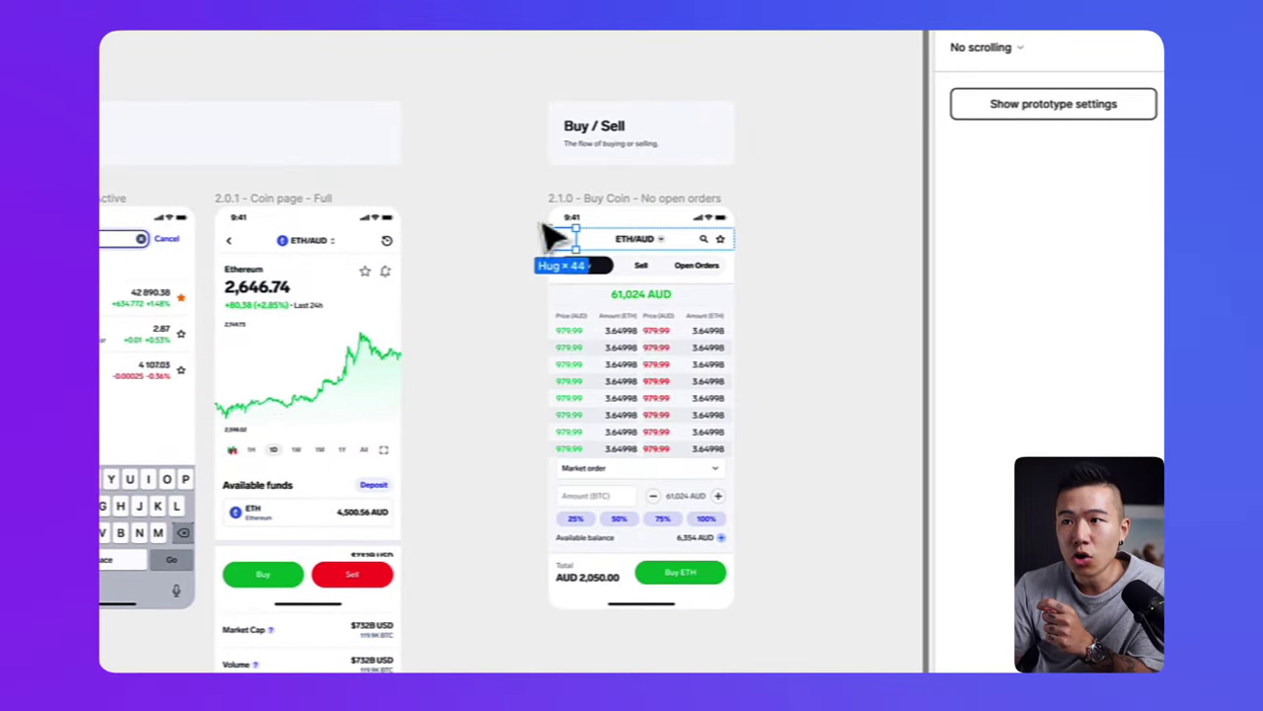
pyautogui.moveTo(562, 230); pyautogui.dragTo(386, 330)
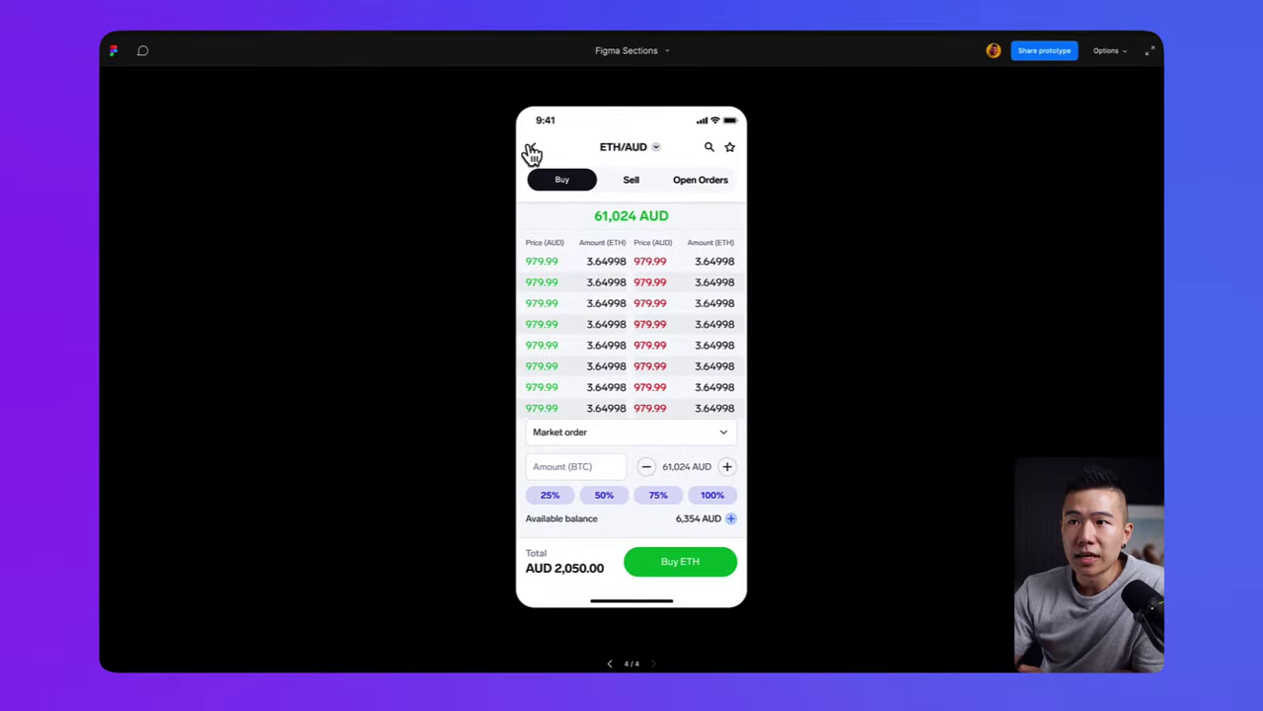
pyautogui.click(531, 153)
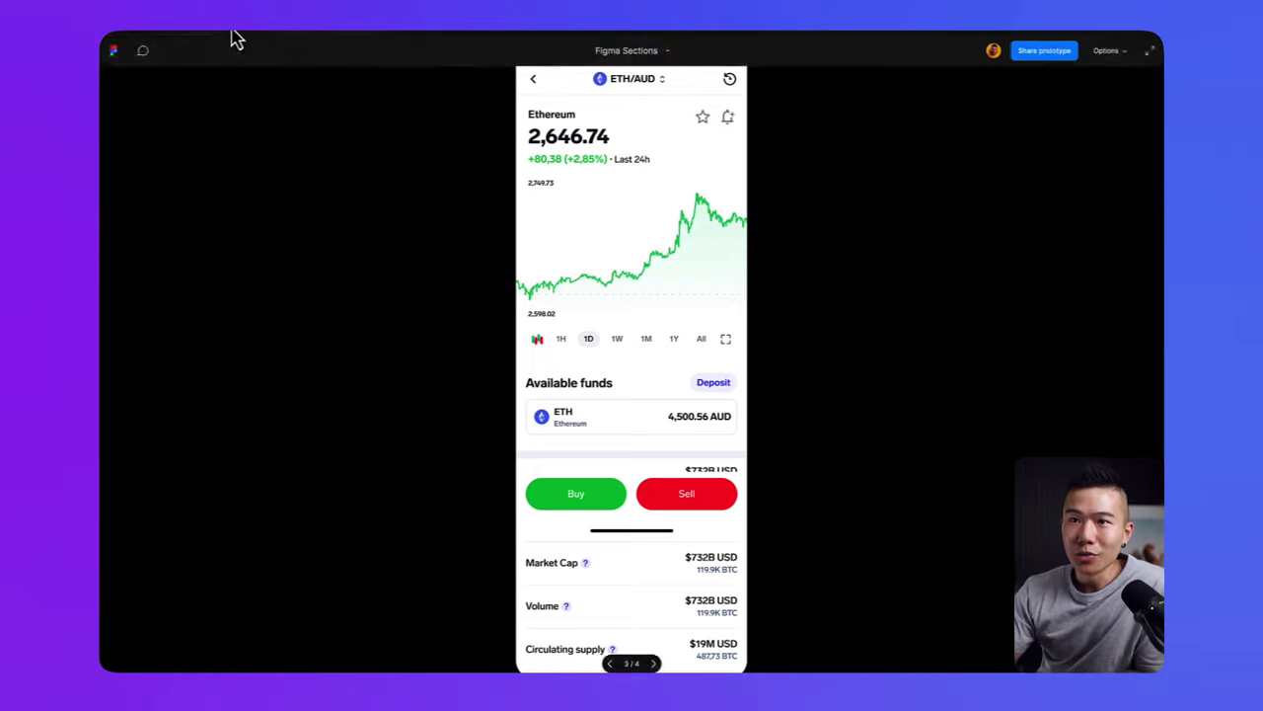
pyautogui.press('Escape')
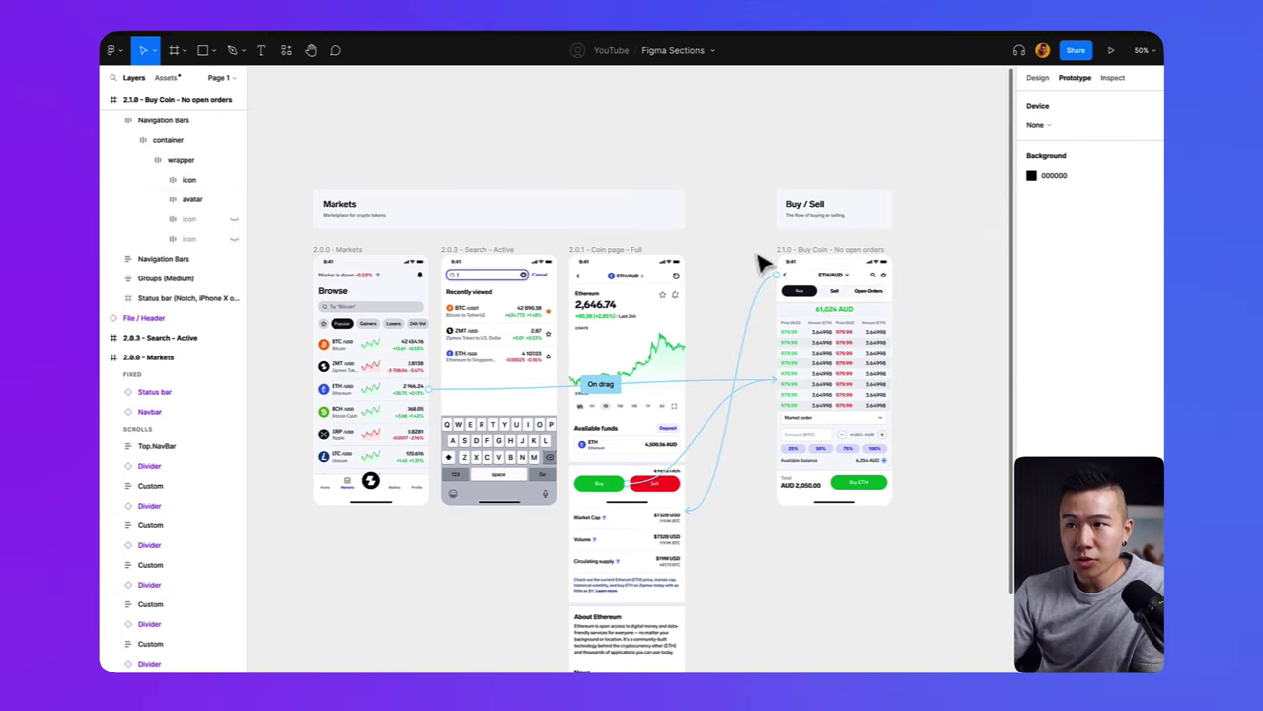
# Step: Draw a Markets section around the Markets, Search and Coin page screens
pyautogui.click(760, 456)
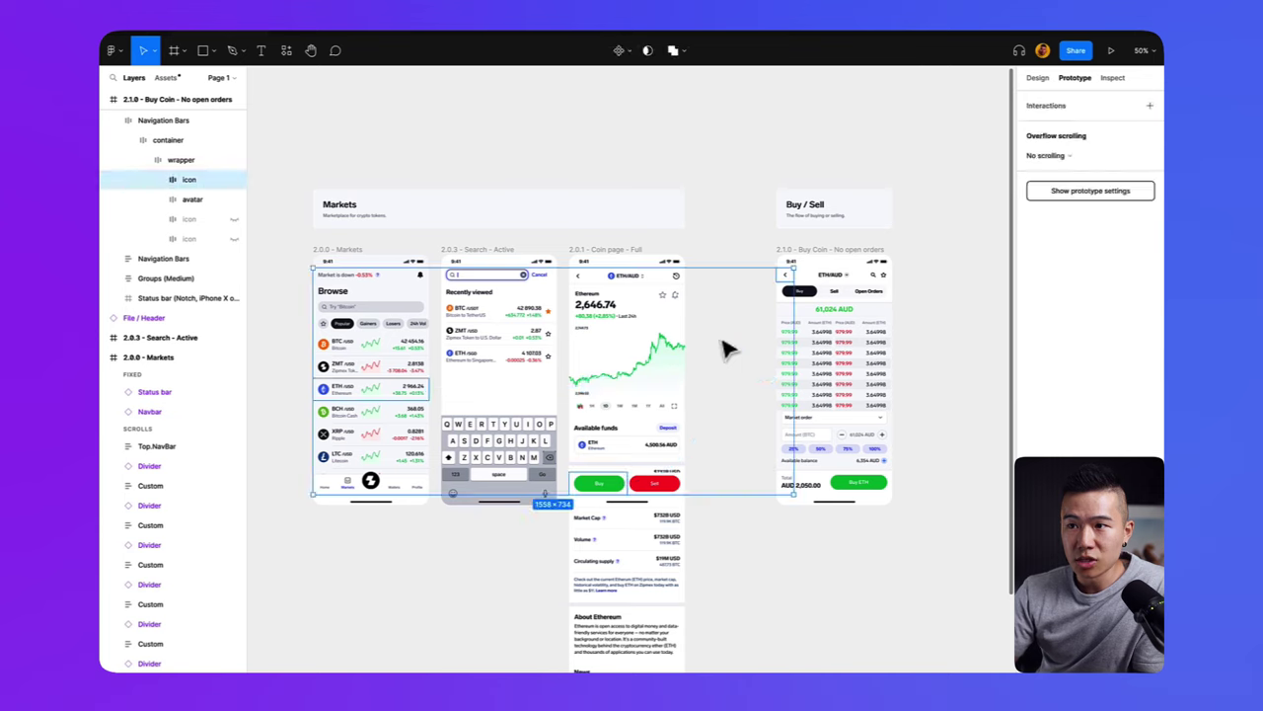
pyautogui.click(715, 217)
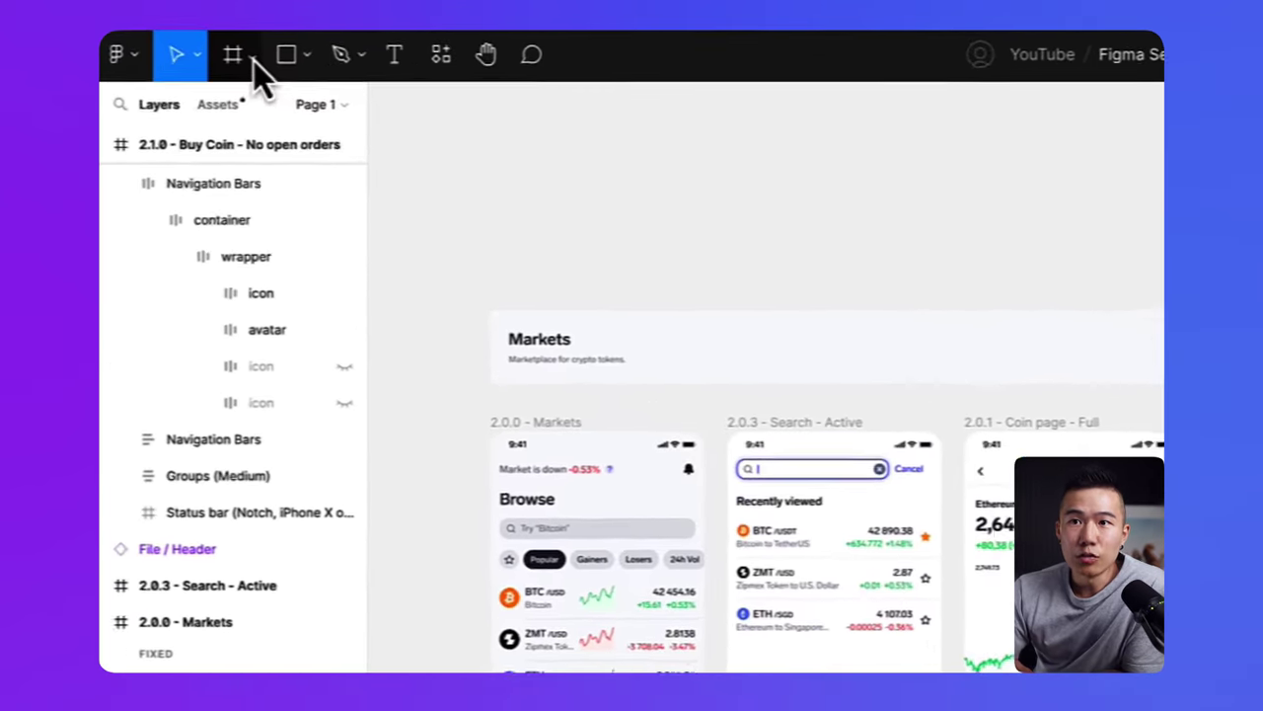
pyautogui.click(185, 53)
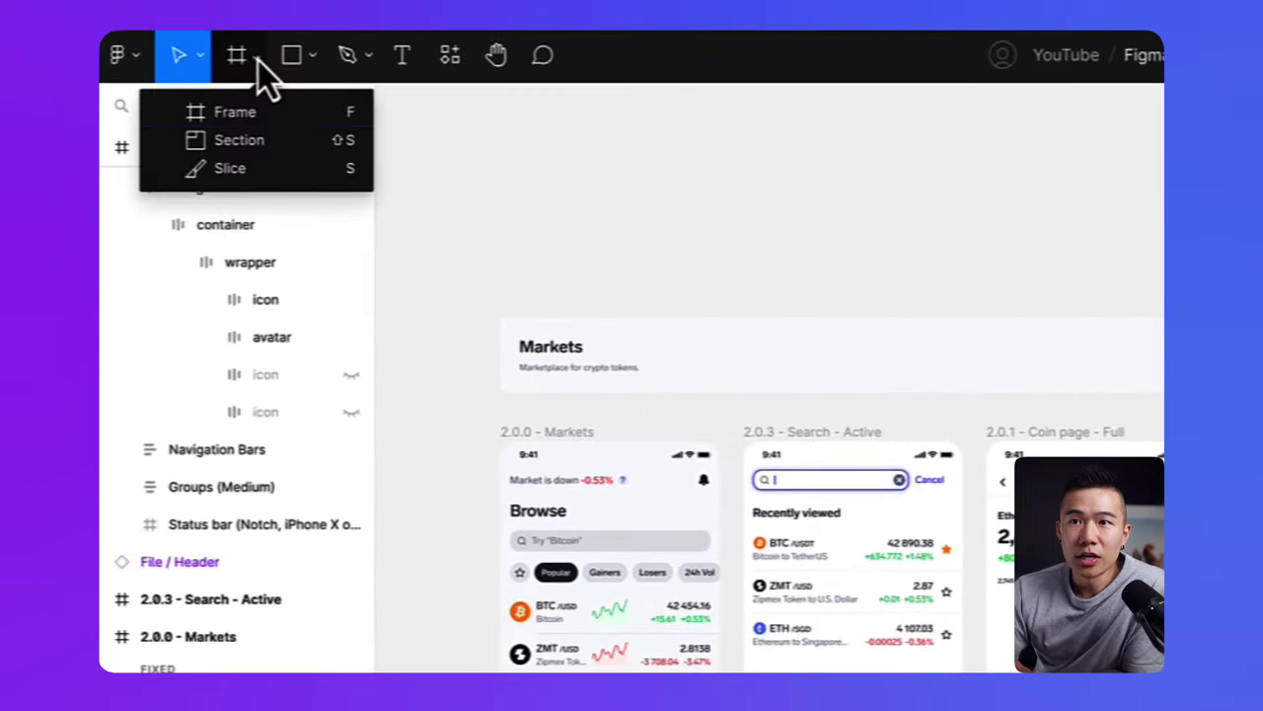
pyautogui.click(252, 143)
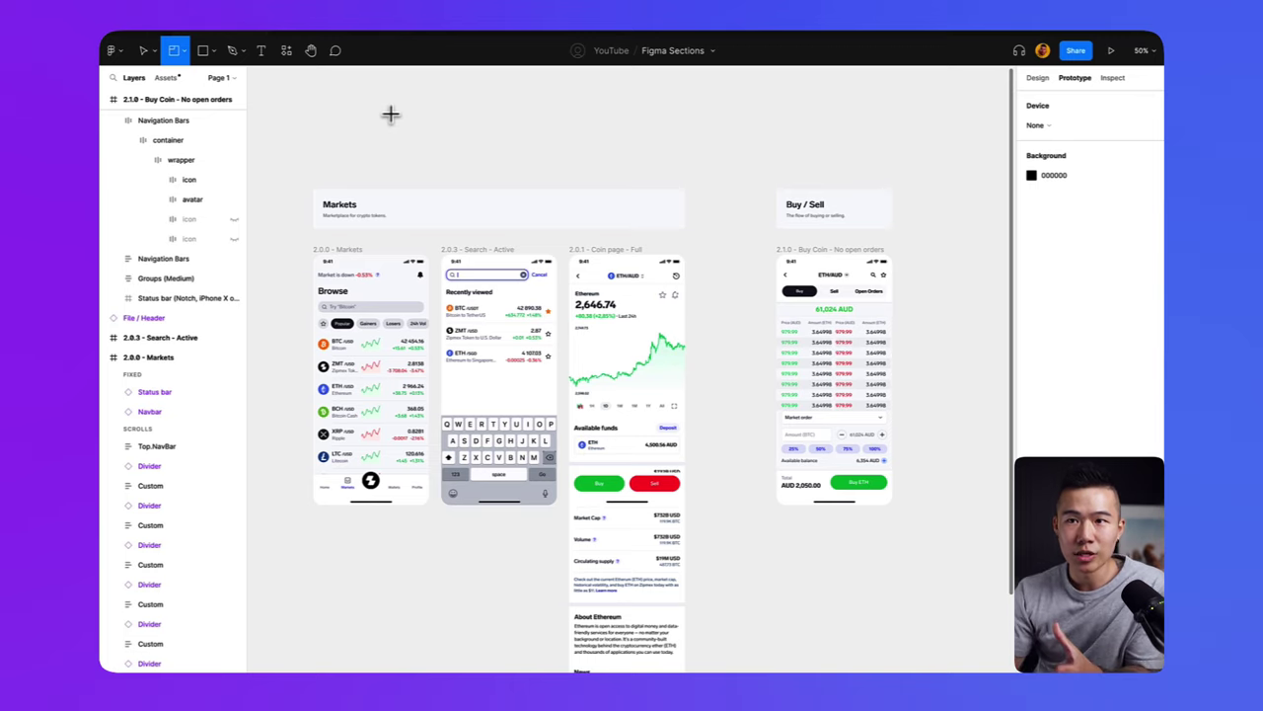
pyautogui.scroll(-1, 399, 151)
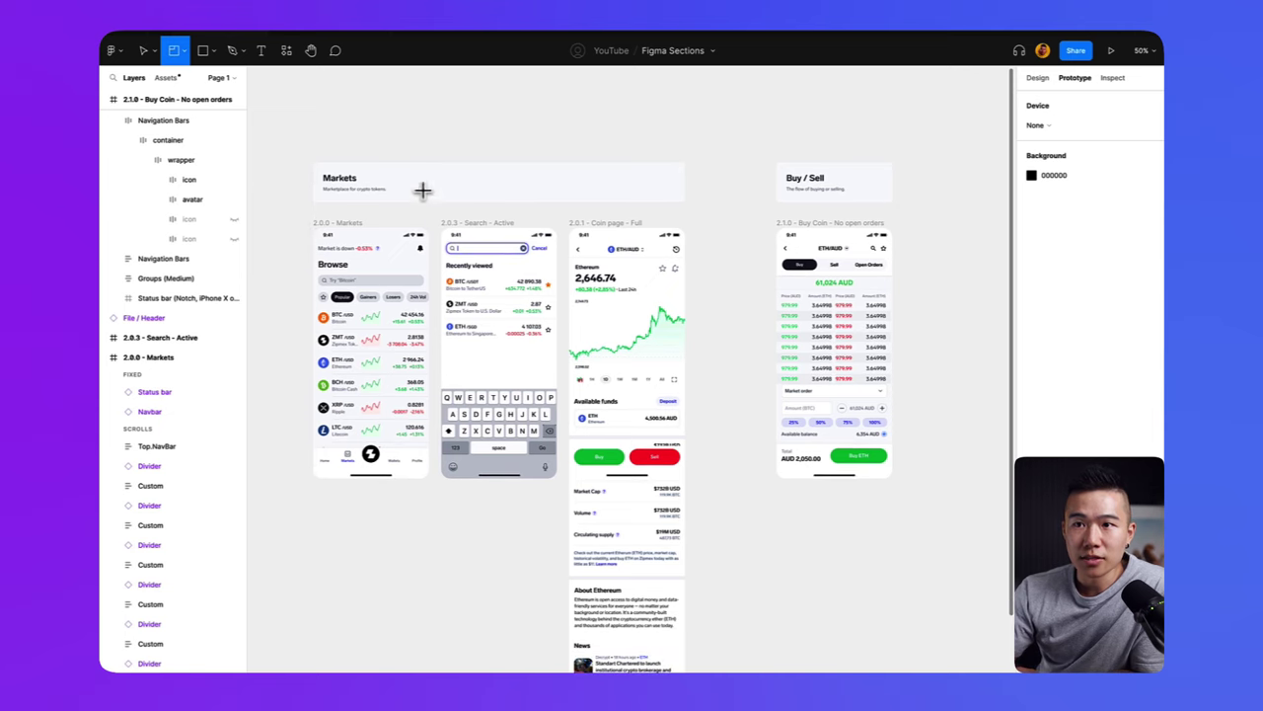
pyautogui.moveTo(289, 135); pyautogui.dragTo(713, 611)
pyautogui.scroll(5, 649, 370)
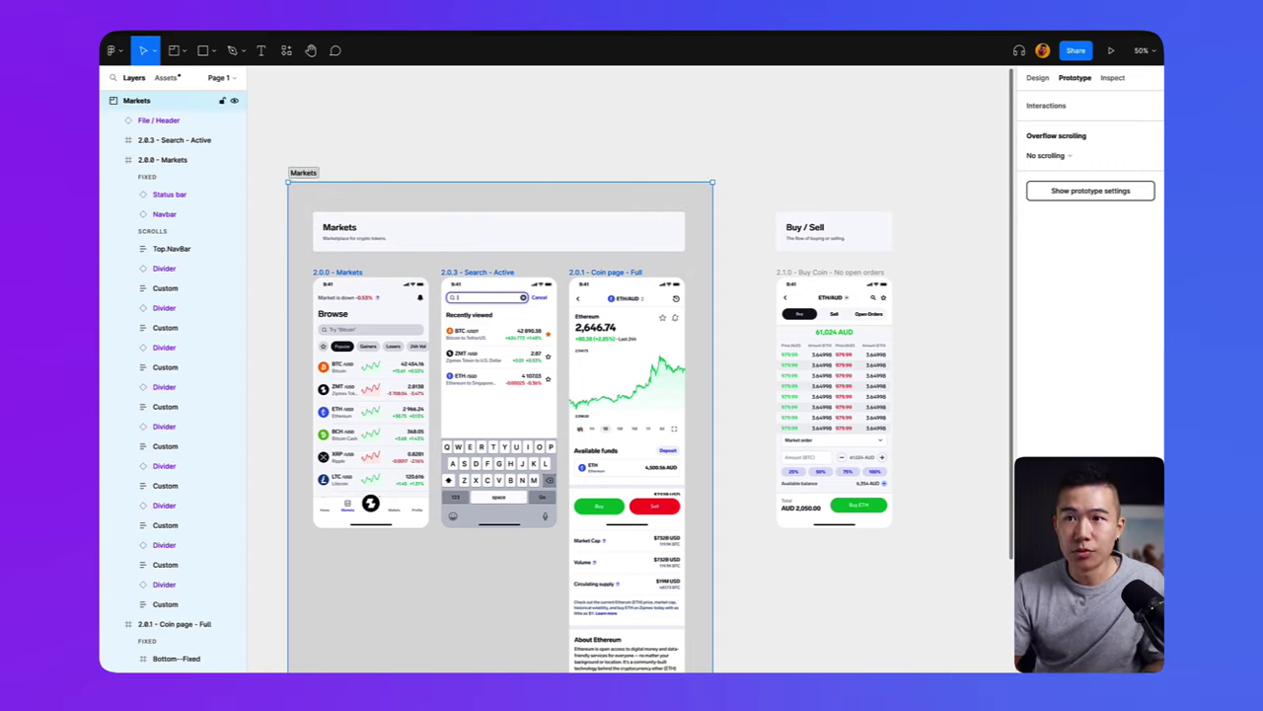
# Step: Draw a second section around the 2.1.0 Buy Coin screen
pyautogui.click(352, 120)
pyautogui.click(174, 51)
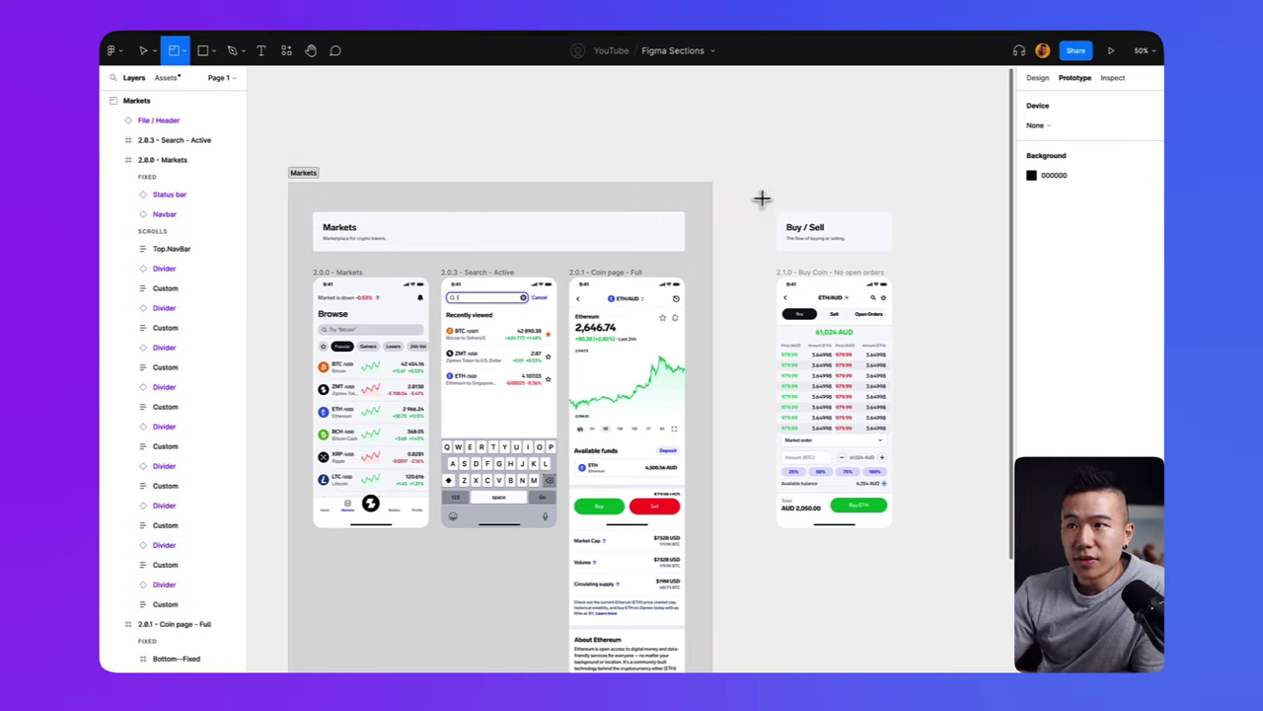
pyautogui.moveTo(759, 183); pyautogui.dragTo(918, 560)
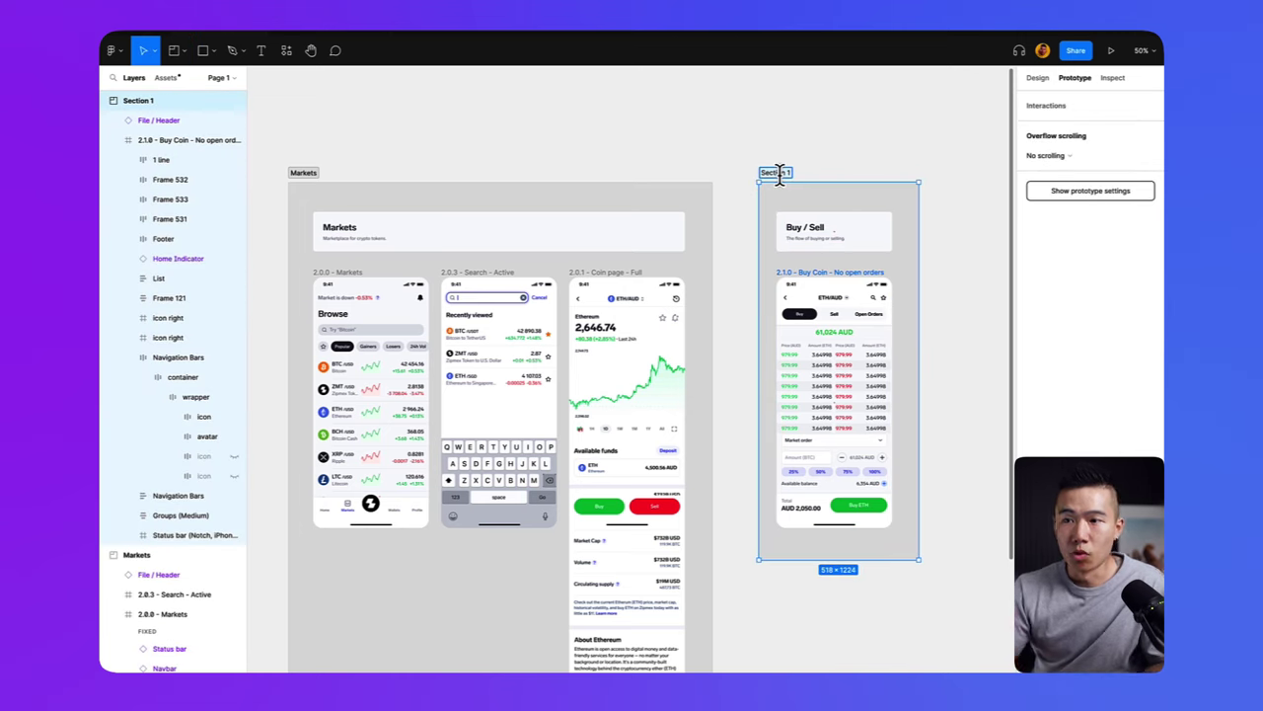
# Step: Confirm the Buy Coin section's new name 'Buy / Sells'
pyautogui.click(624, 133)
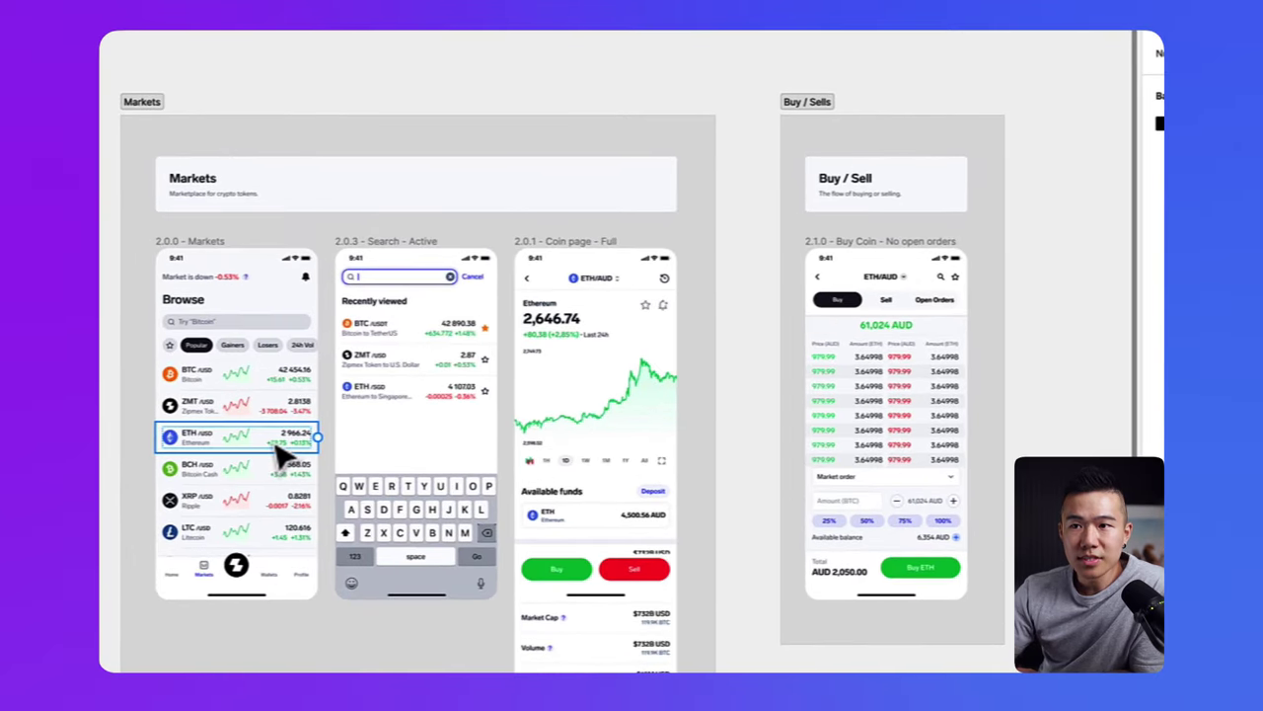
# Step: Link the Markets list's ETH row to 2.1.0 Buy Coin with an On drag trigger
pyautogui.click(394, 402)
pyautogui.moveTo(318, 437); pyautogui.dragTo(834, 405)
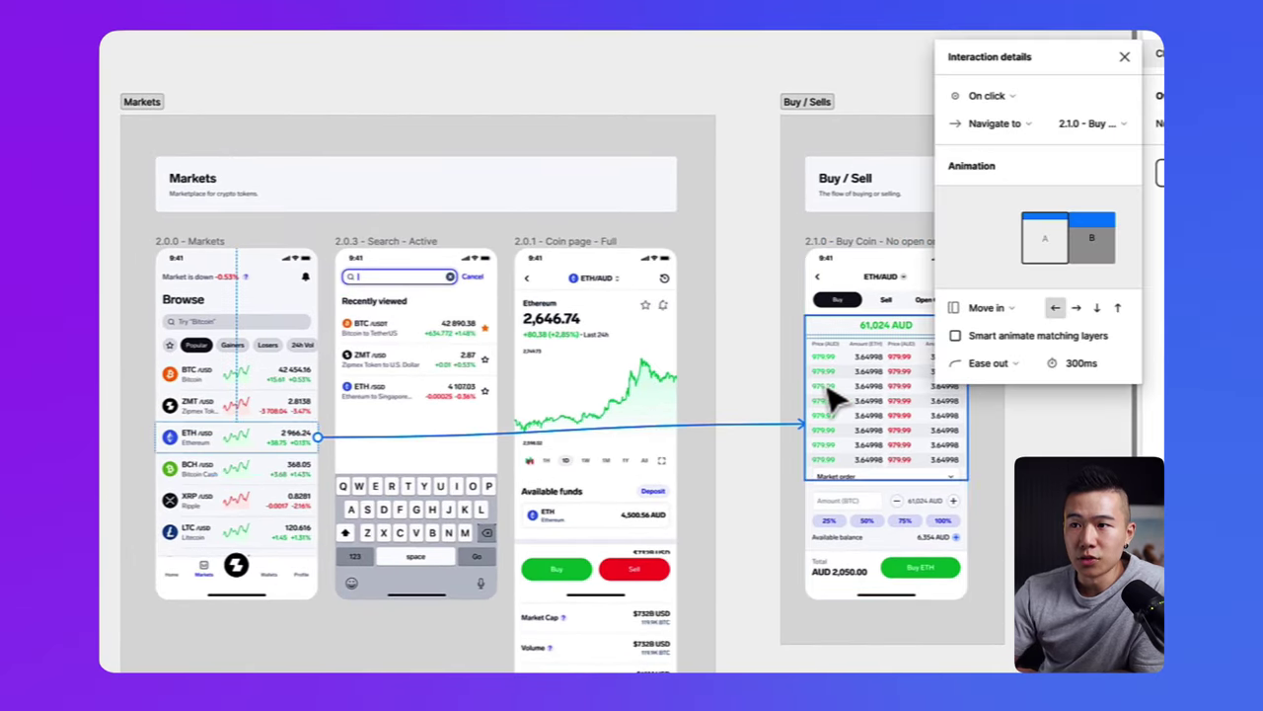
pyautogui.click(1009, 95)
pyautogui.click(1020, 117)
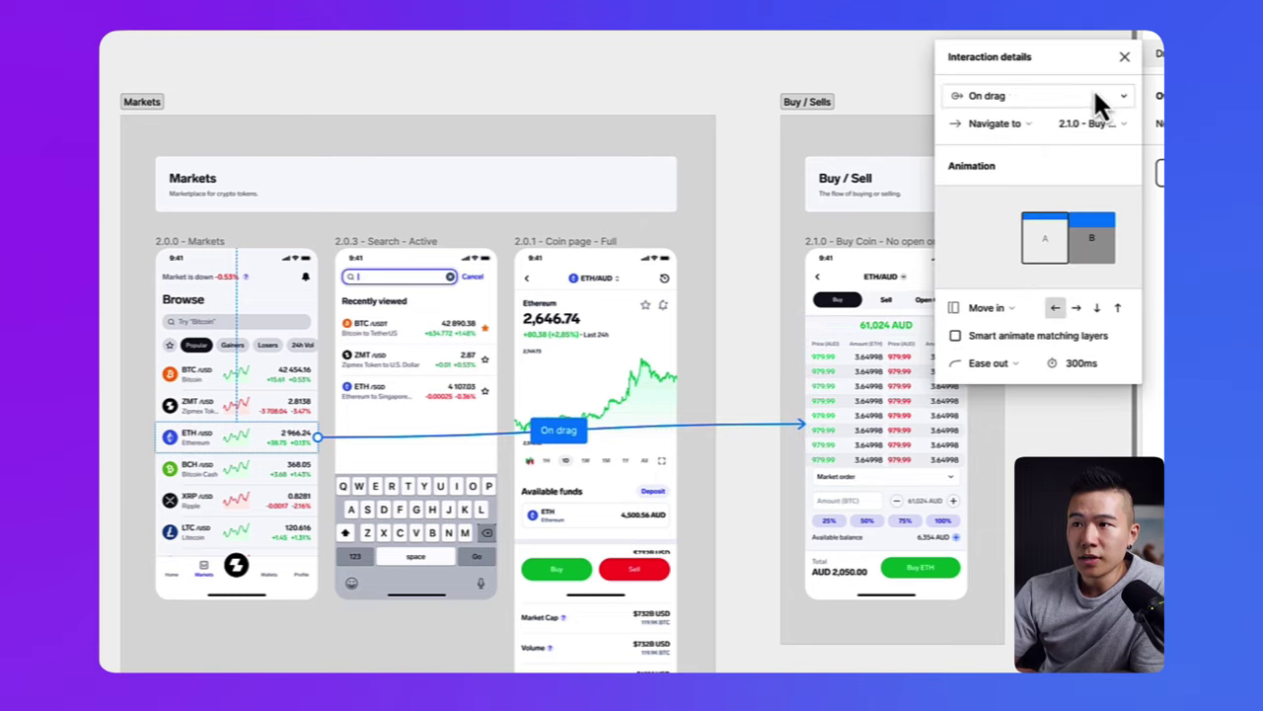
pyautogui.click(1124, 56)
# Step: Link the coin page's Buy button to 2.1.0 Buy Coin on click, then select its top navigation bar
pyautogui.click(588, 572)
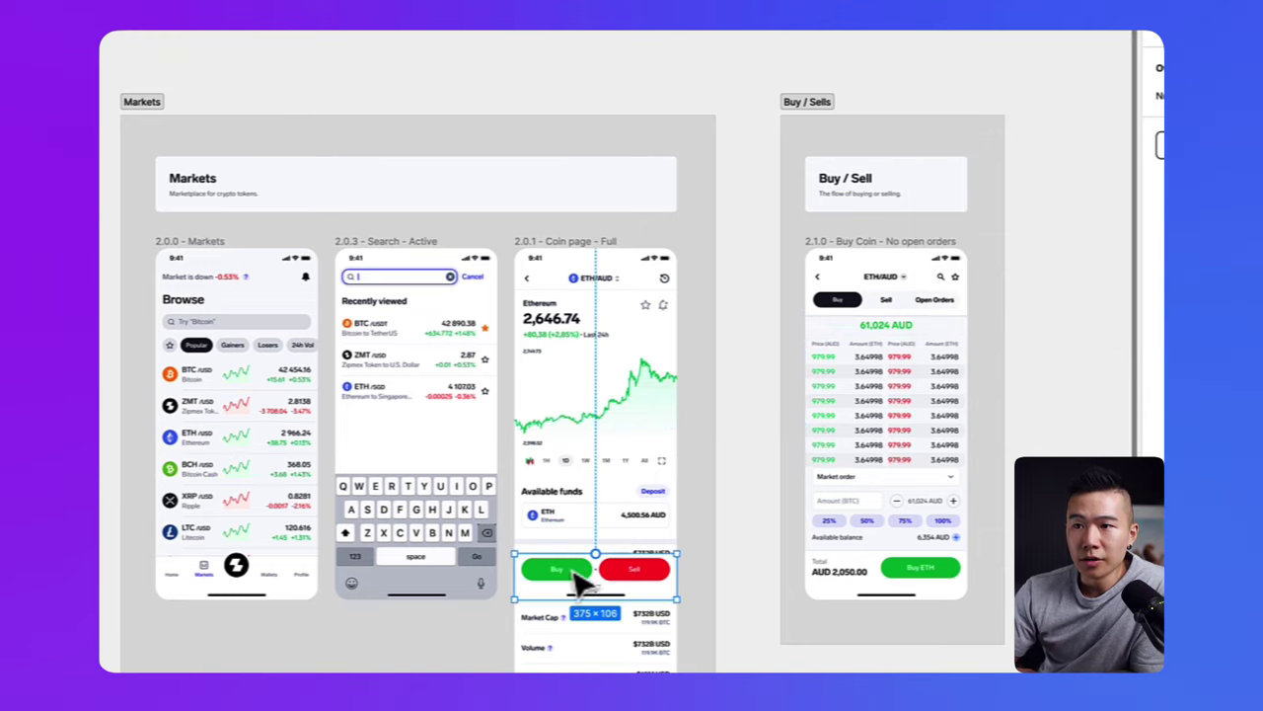
pyautogui.click(582, 579)
pyautogui.moveTo(595, 569); pyautogui.dragTo(859, 460)
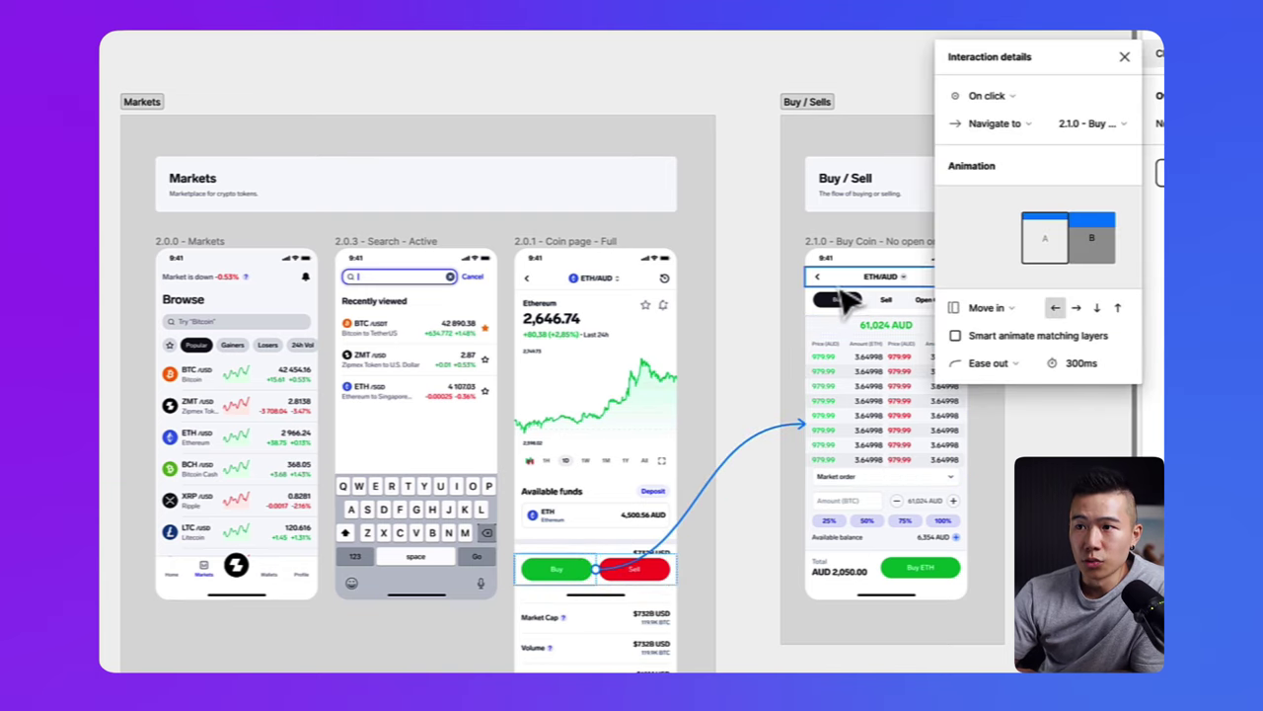
pyautogui.click(761, 333)
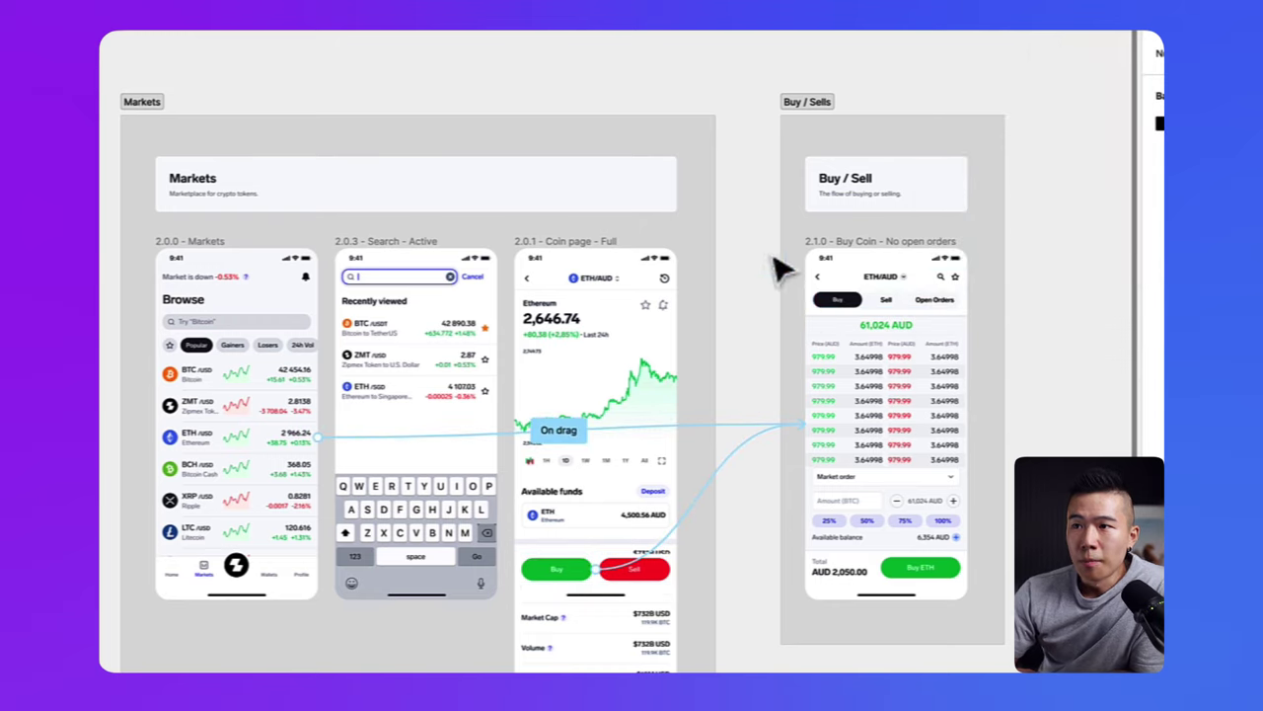
pyautogui.click(817, 281)
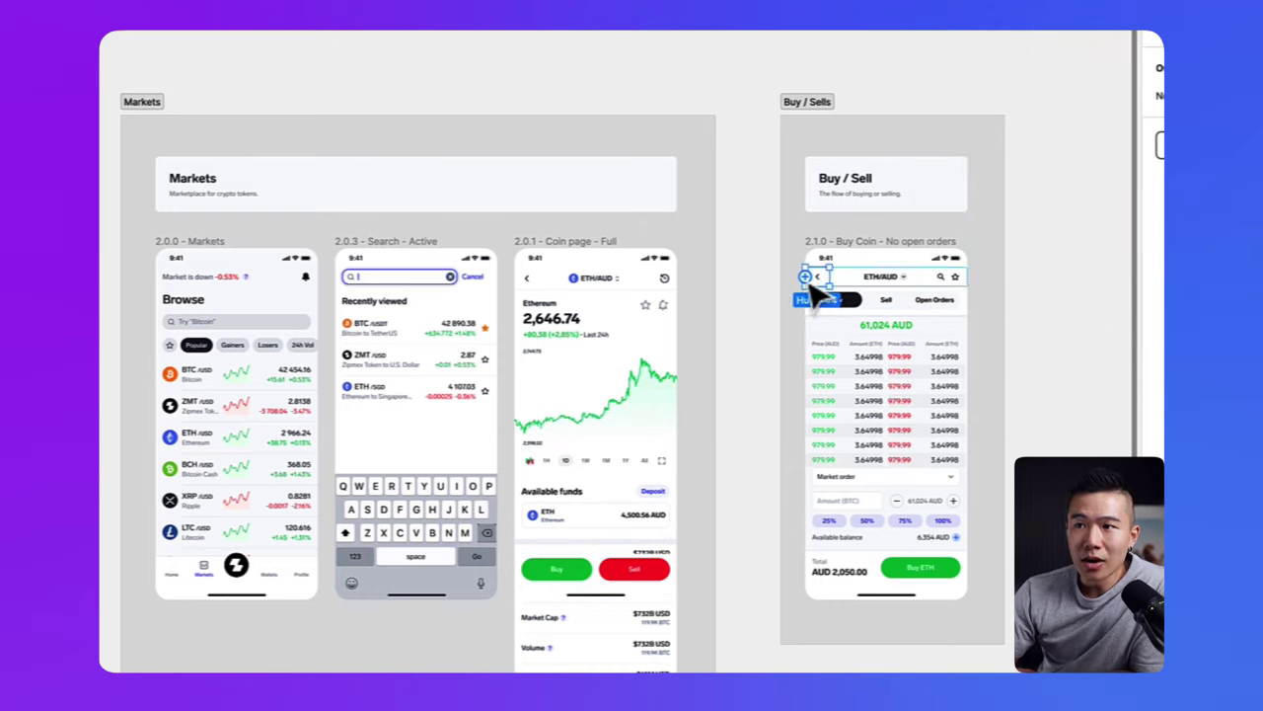
# Step: Link the Buy Coin nav bar's back interaction to the Markets section instead of a single screen
pyautogui.moveTo(810, 283); pyautogui.dragTo(712, 310)
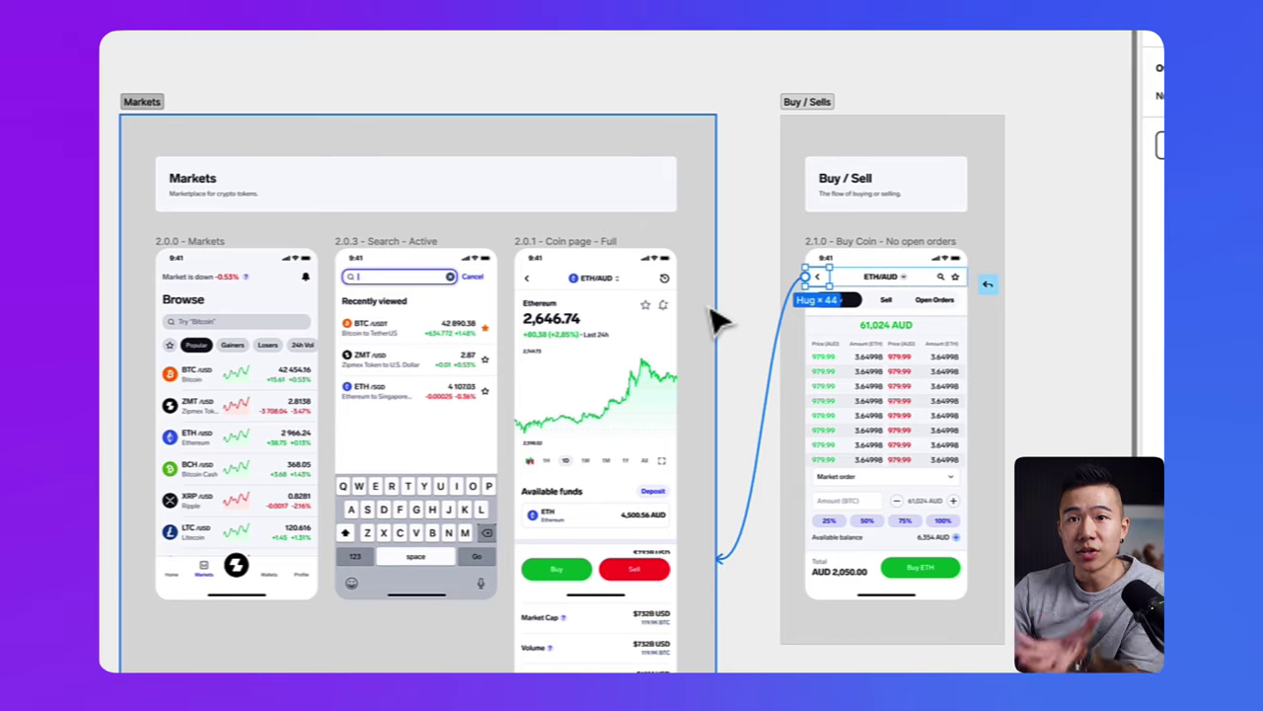
pyautogui.moveTo(716, 319); pyautogui.dragTo(719, 318)
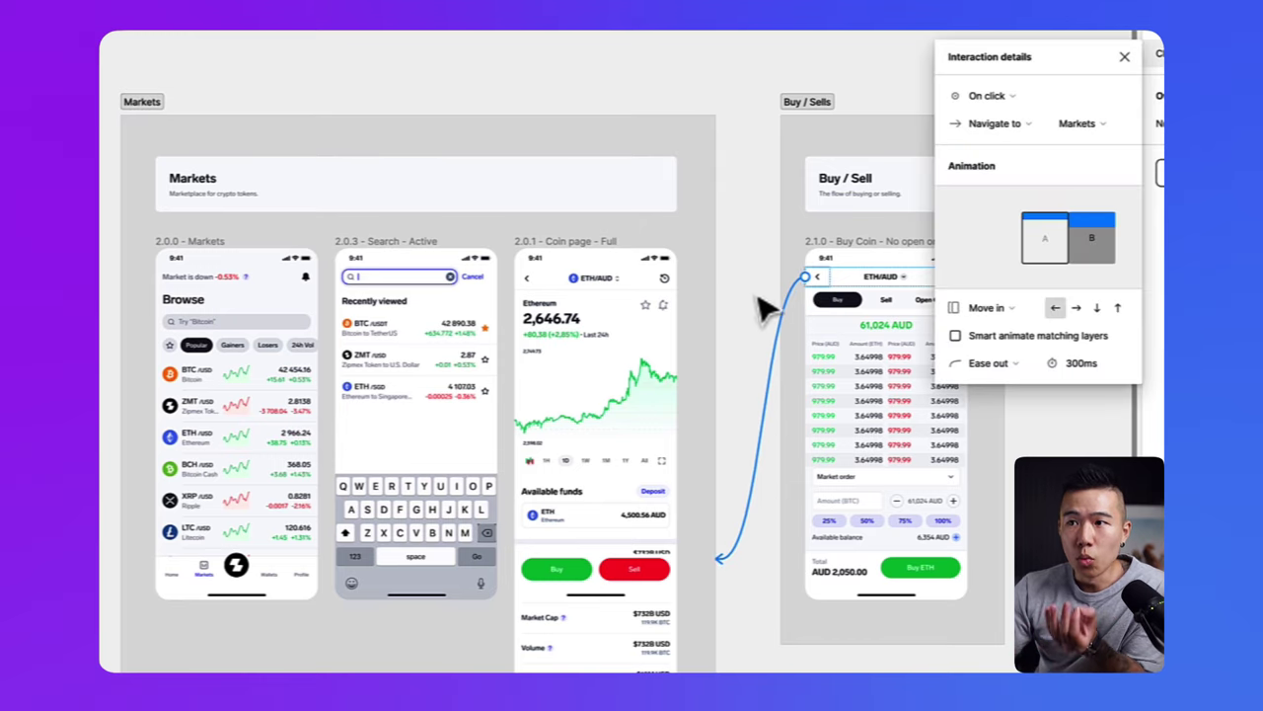
pyautogui.click(760, 306)
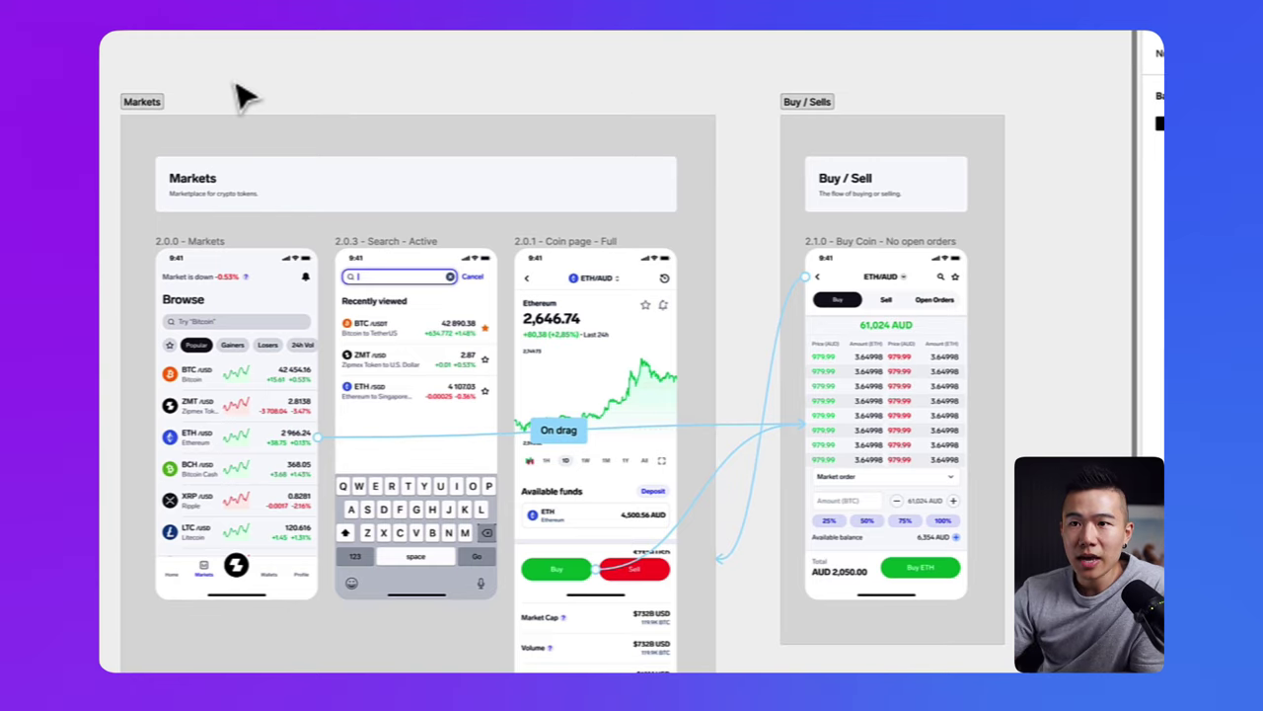
# Step: Change the search ETH row's transition animation to Dissolve
pyautogui.click(207, 254)
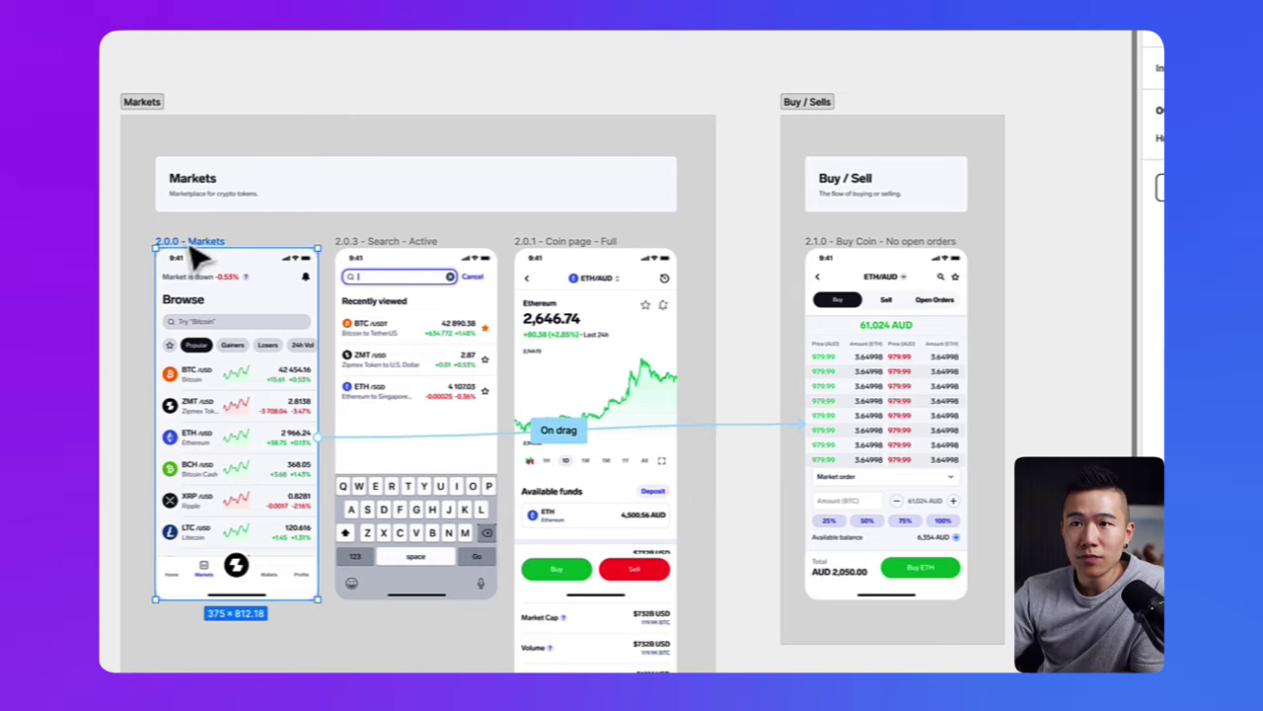
pyautogui.click(277, 345)
pyautogui.press('Escape')
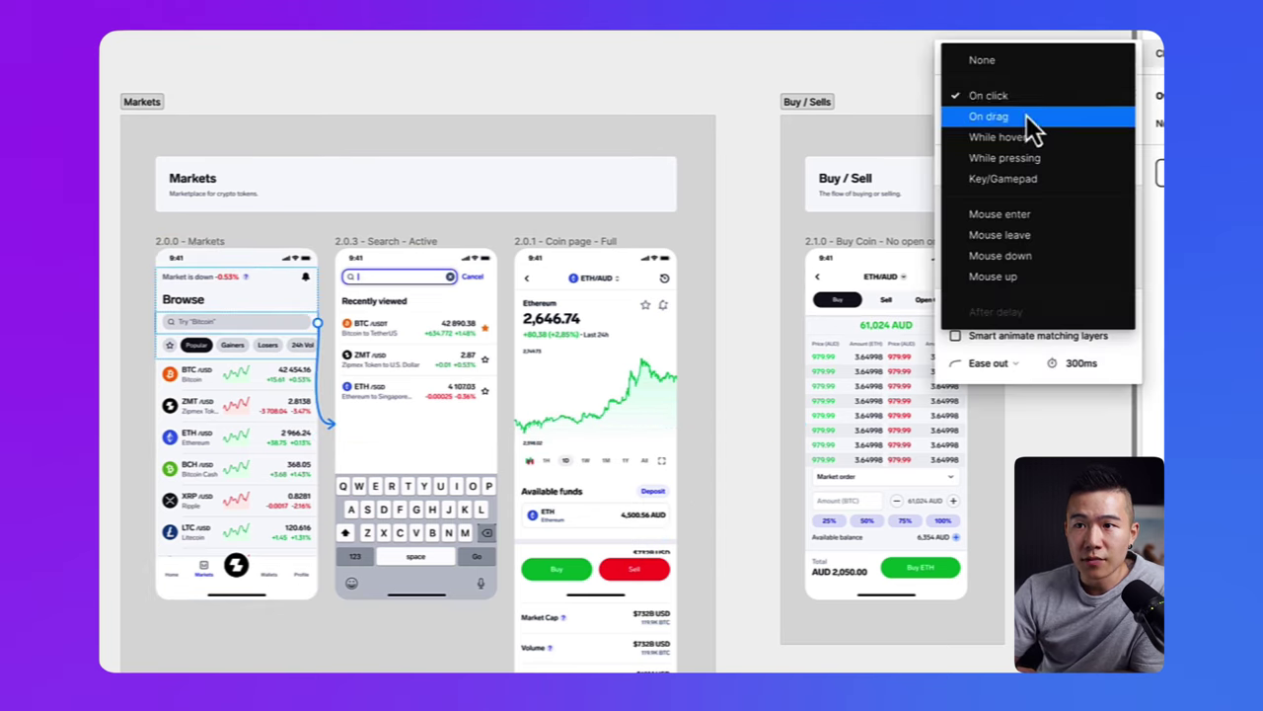
pyautogui.click(1027, 229)
pyautogui.click(1026, 252)
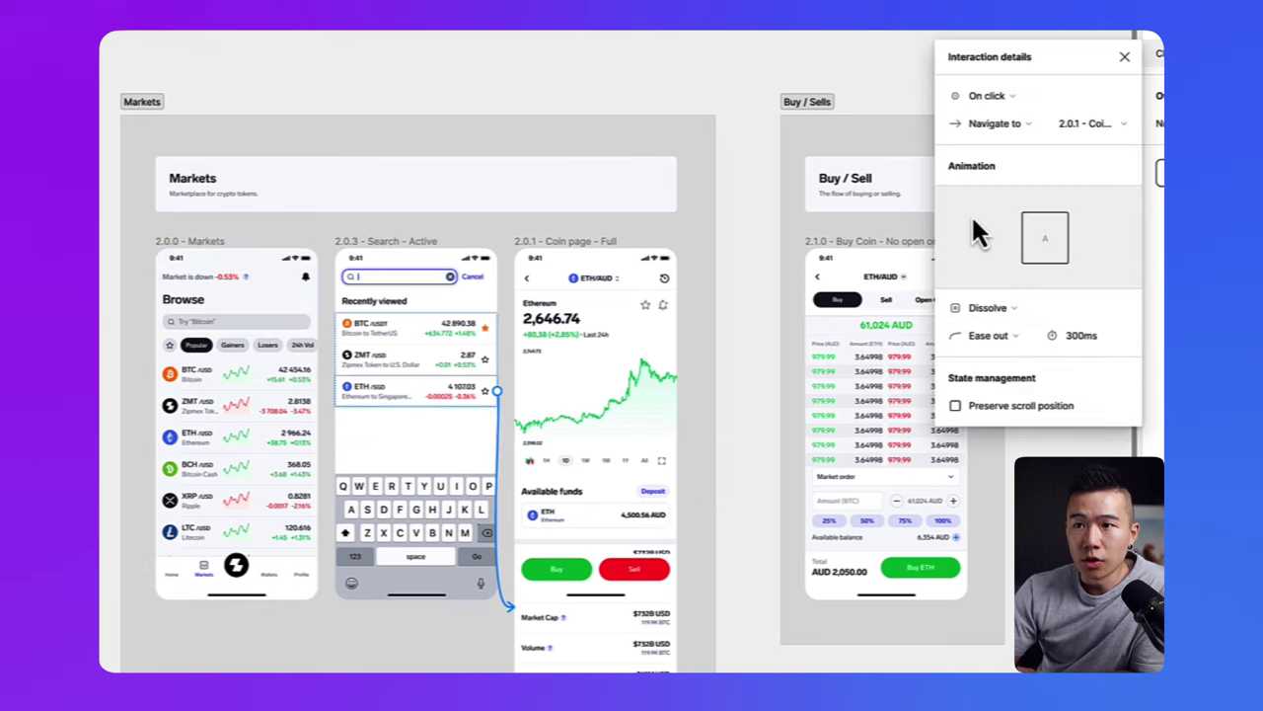
pyautogui.press('Escape')
# Step: Make 2.0.0 Markets the Flow 1 starting point and present the prototype
pyautogui.click(219, 244)
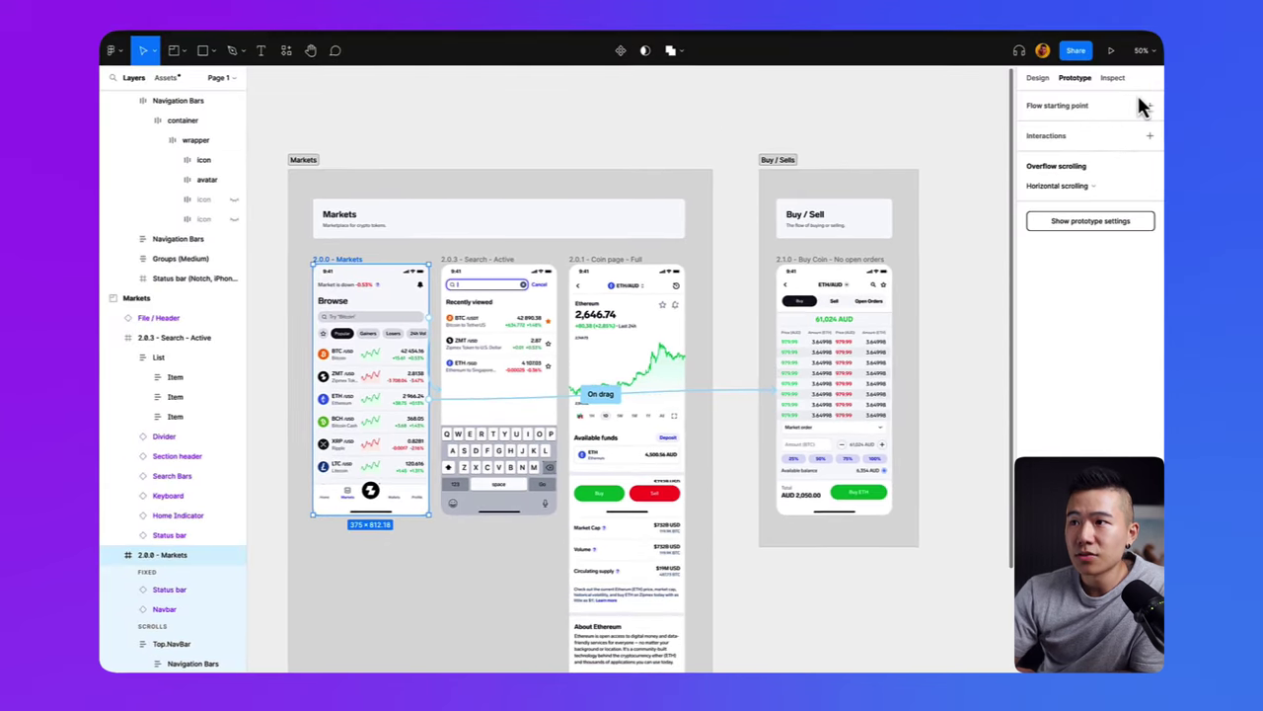
pyautogui.click(1149, 105)
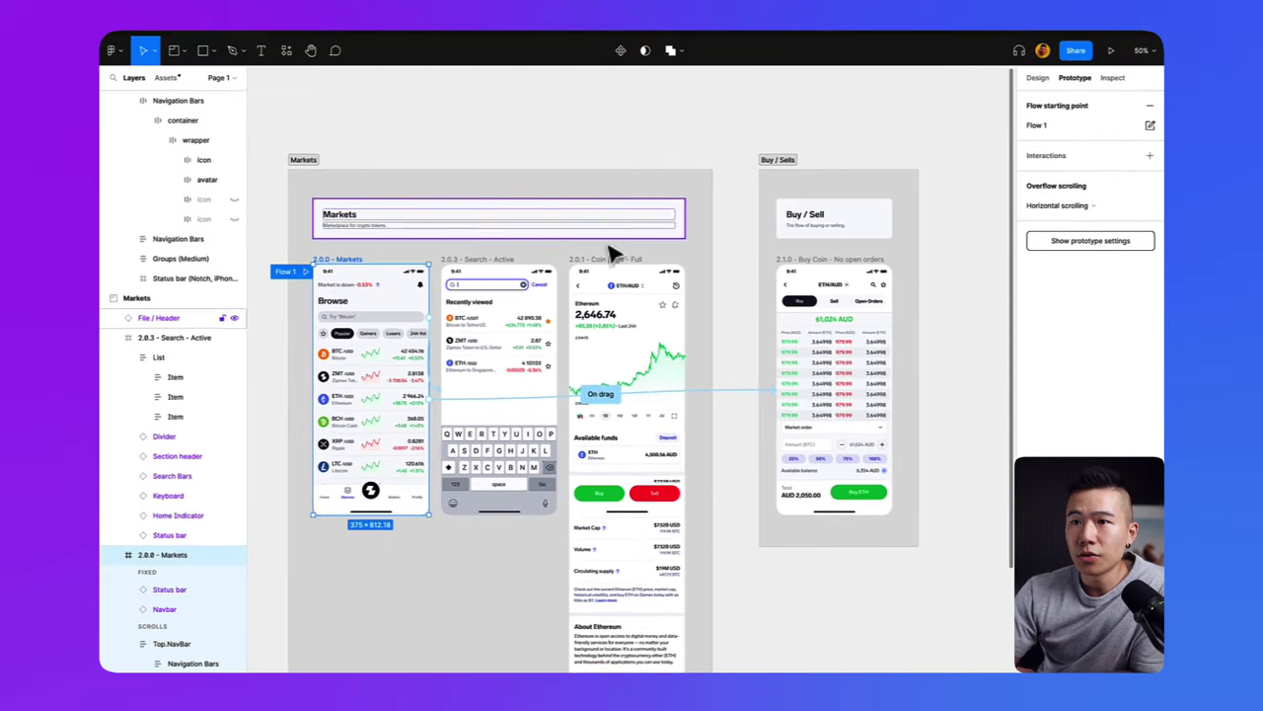
pyautogui.click(308, 281)
# Step: Test the prototype: ETH, back to Markets, search, ETH, Buy, then back to the ETH/AUD page
pyautogui.click(664, 385)
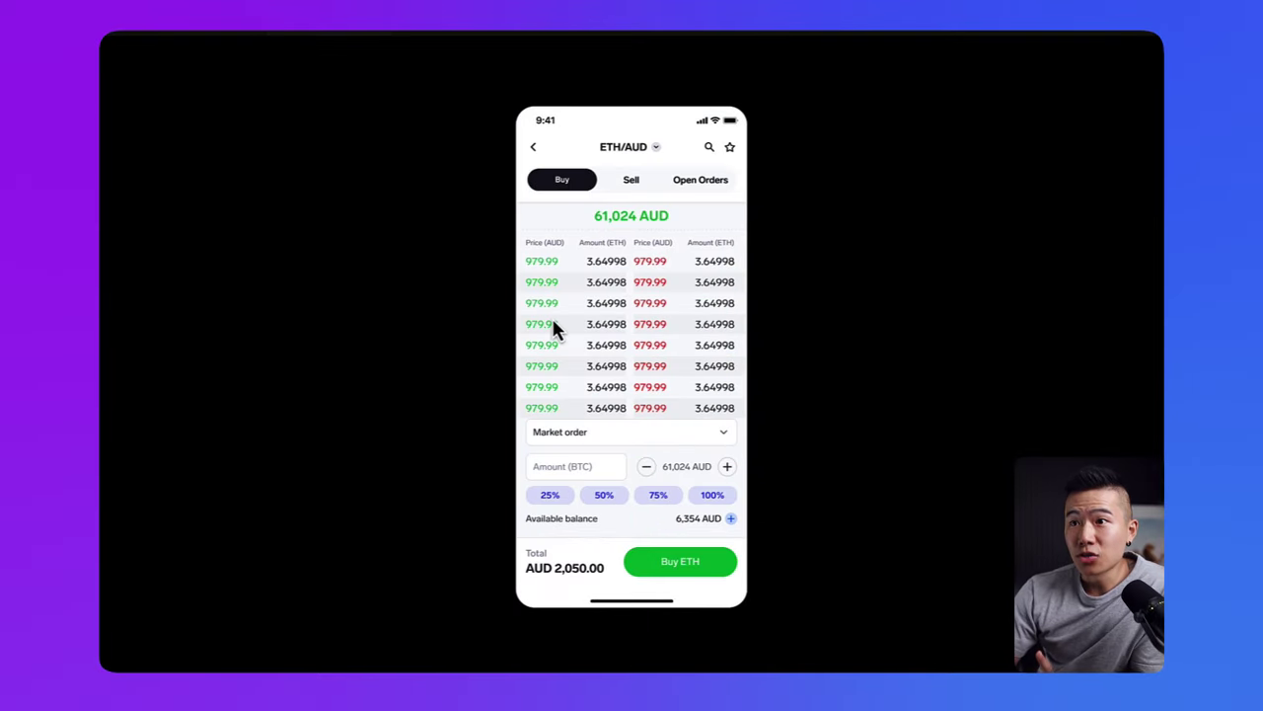
pyautogui.click(533, 148)
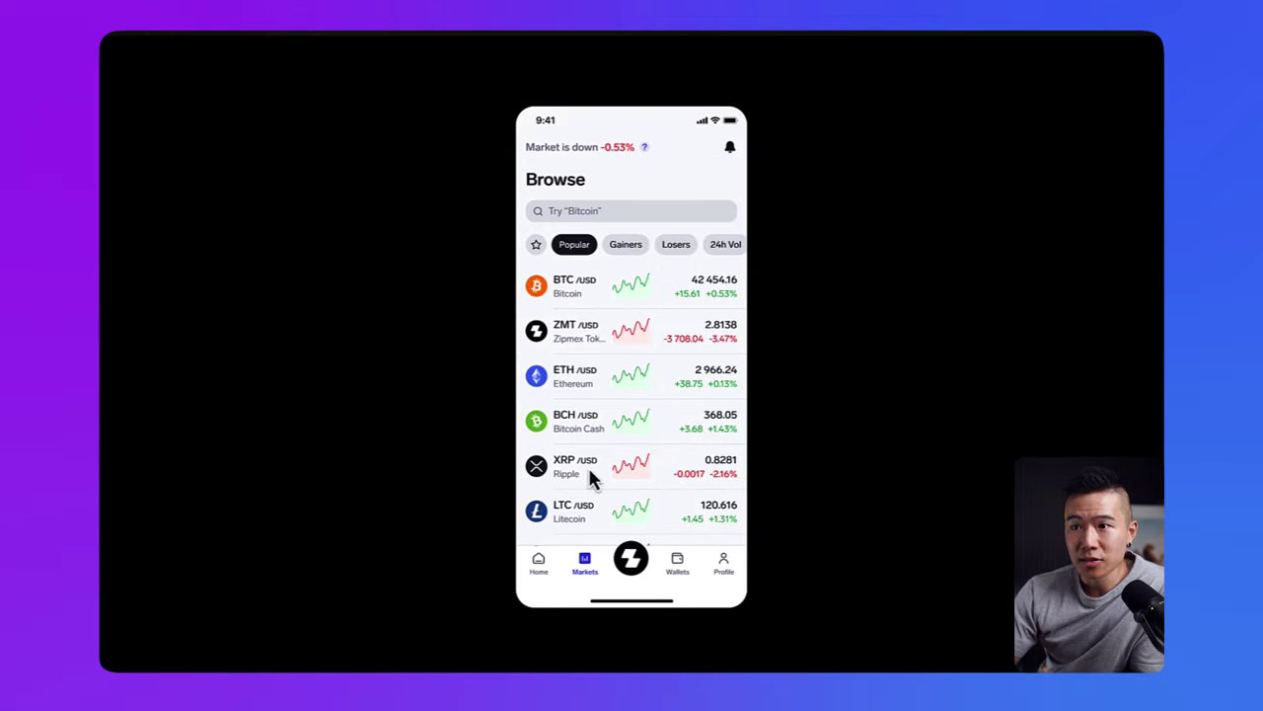
pyautogui.click(592, 213)
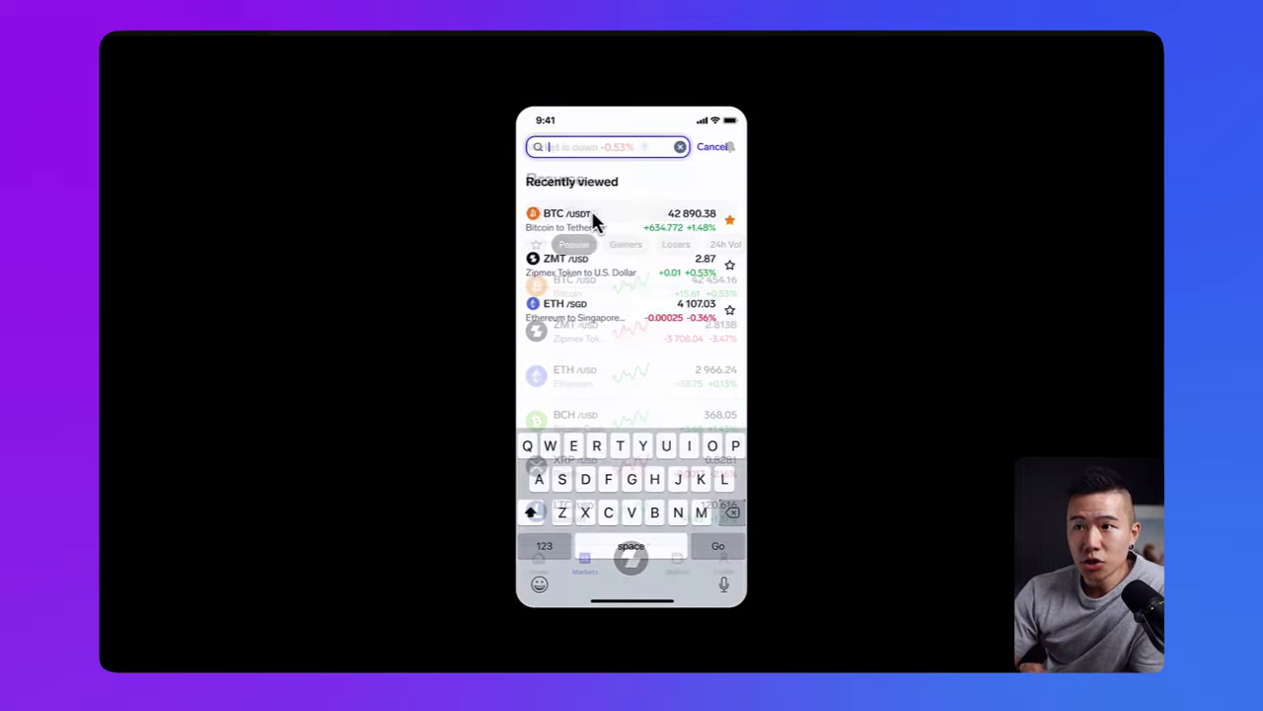
pyautogui.click(568, 324)
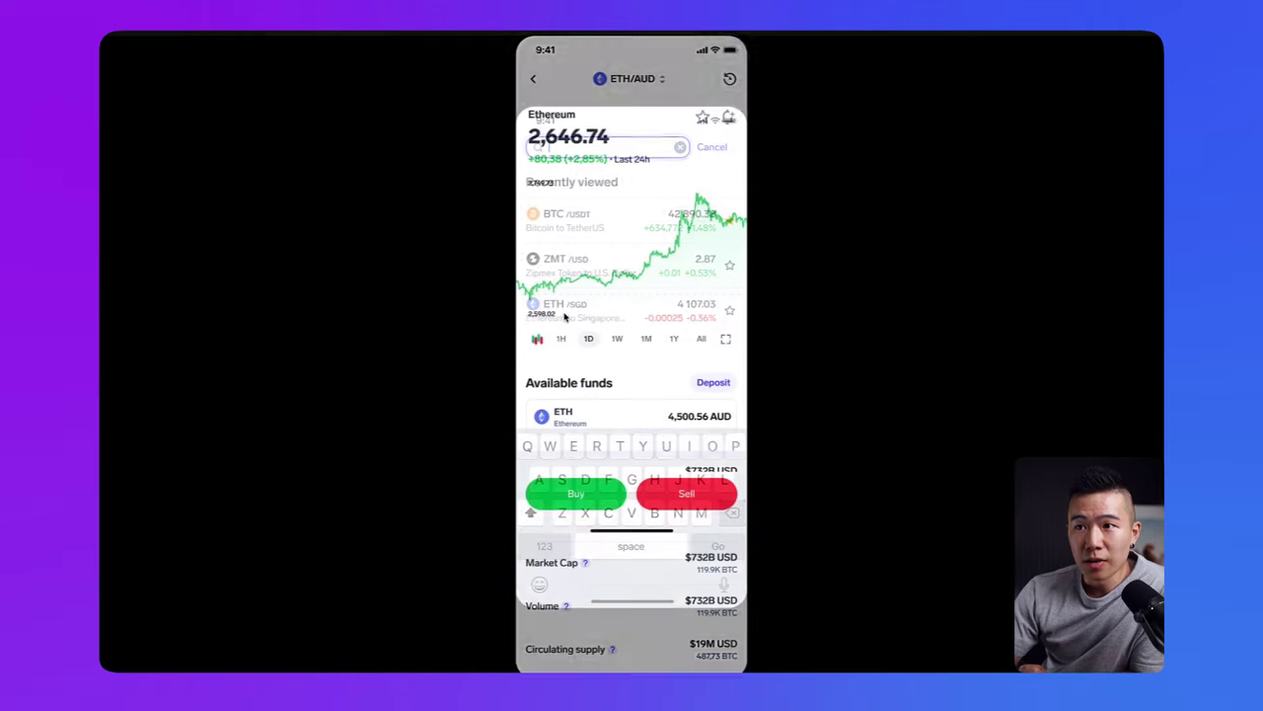
pyautogui.click(575, 495)
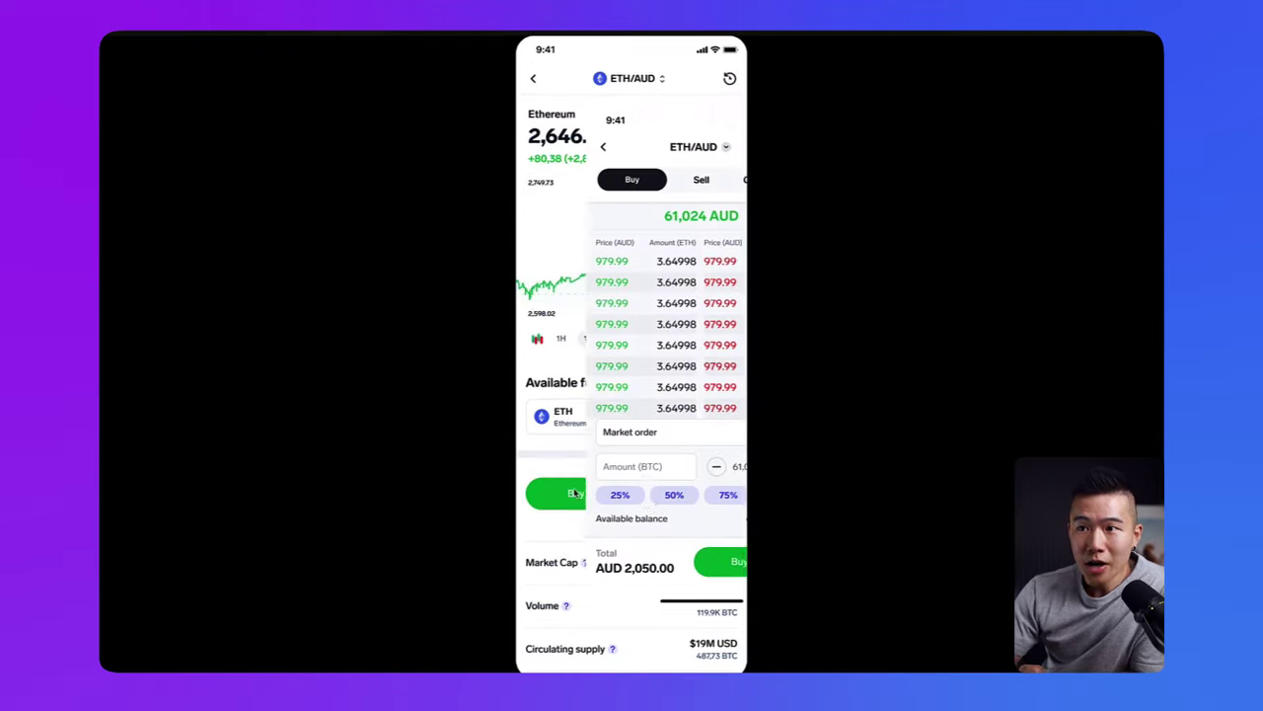
pyautogui.click(533, 150)
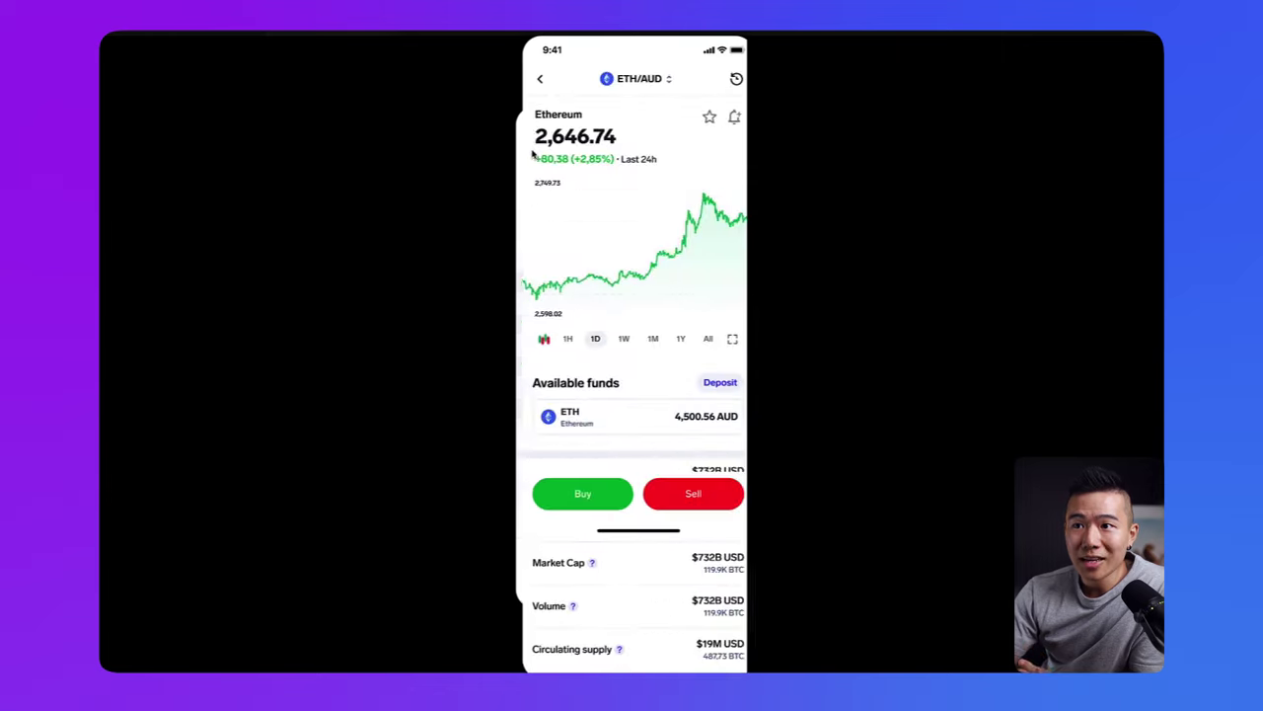